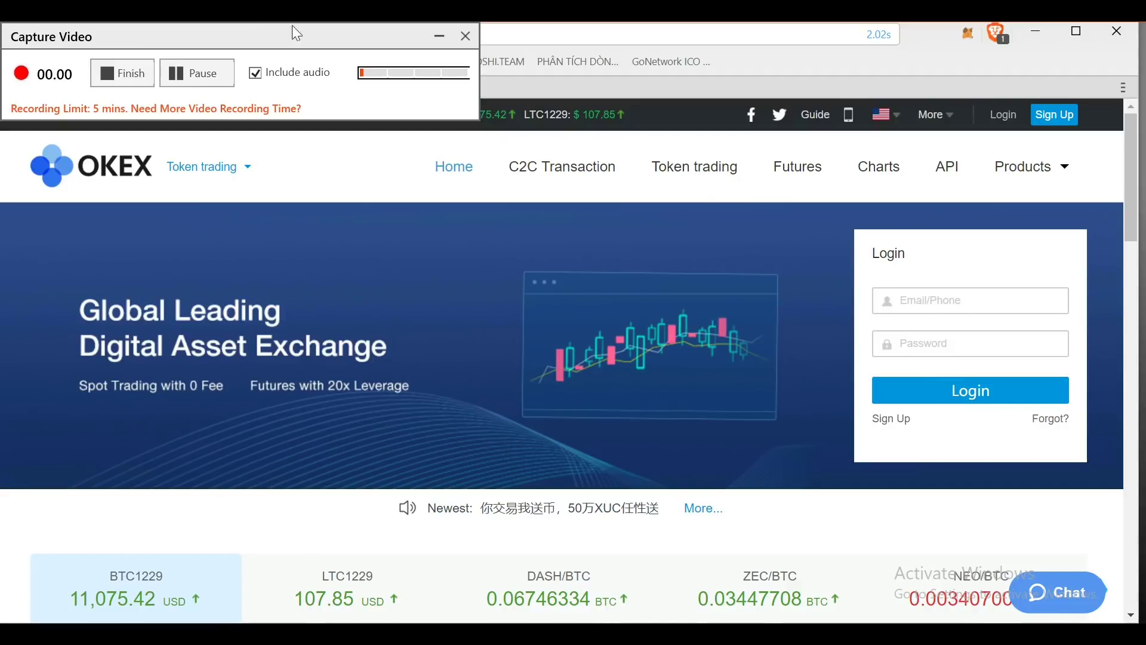
Step: Open the account sign-up form and set the country to Vietnam +84
left_click(438, 36)
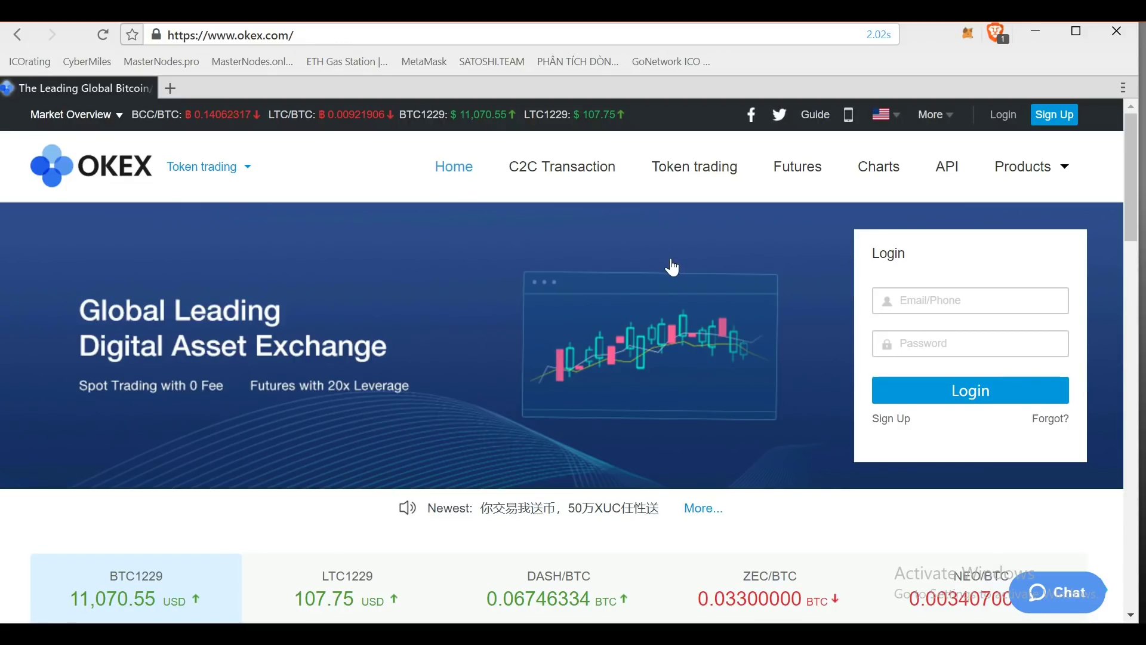
left_click(1058, 116)
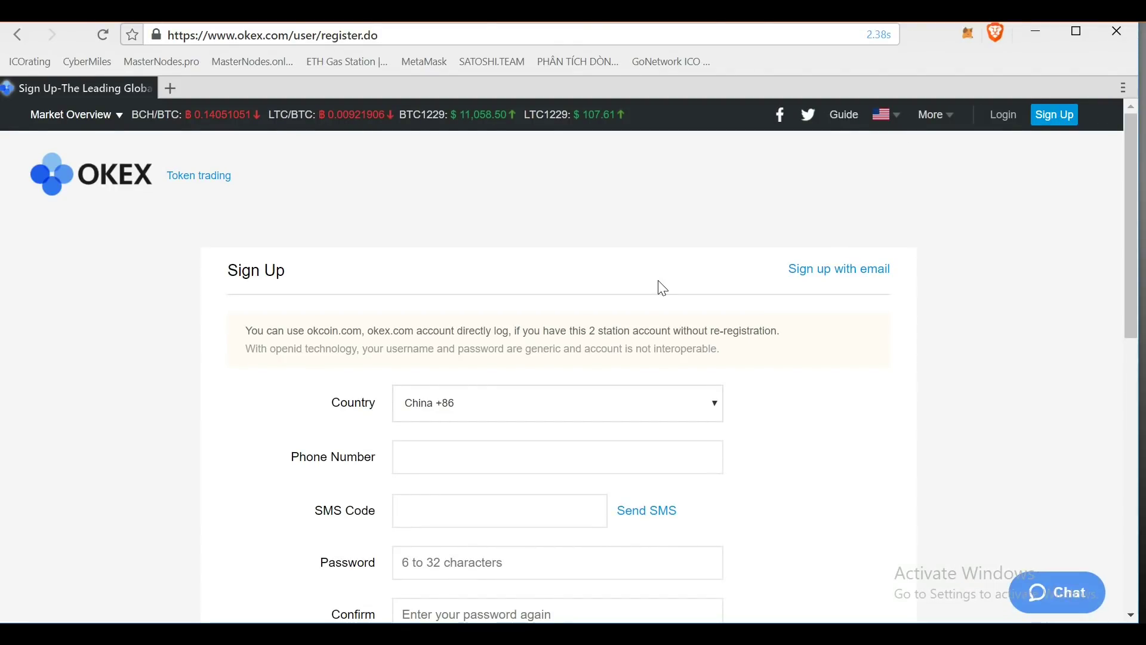
scroll(780, 396, "down", 2)
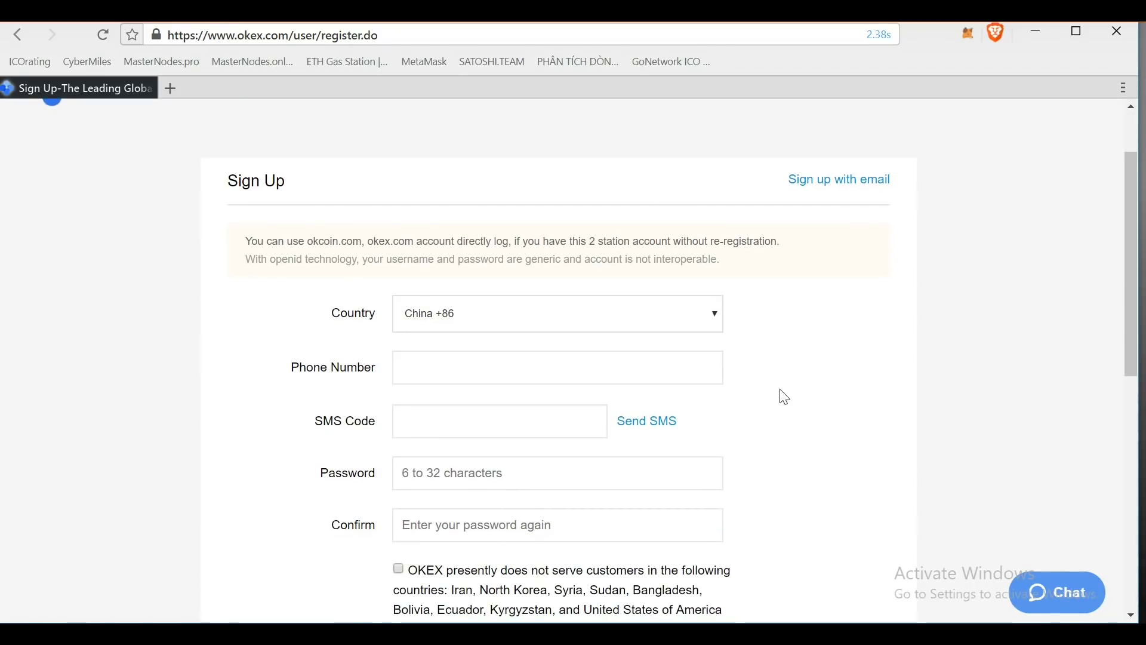
left_click(705, 328)
left_click_drag(715, 360, 719, 594)
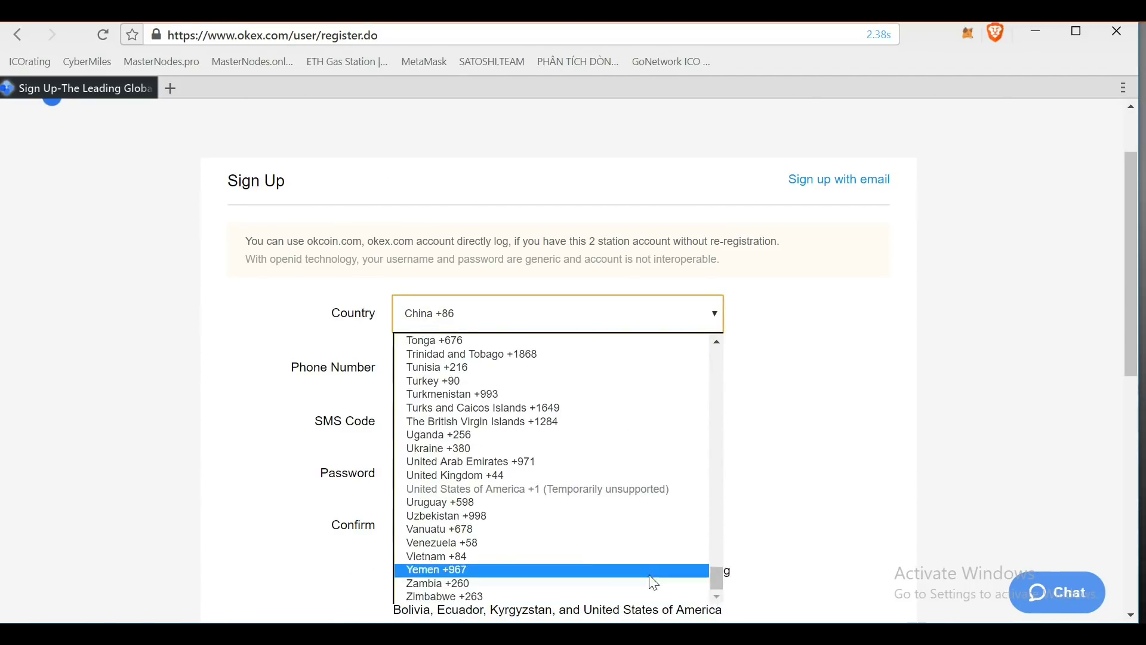
left_click(543, 551)
Step: Begin filling in the phone number on the sign-up form and move on to the SMS code
left_click(489, 377)
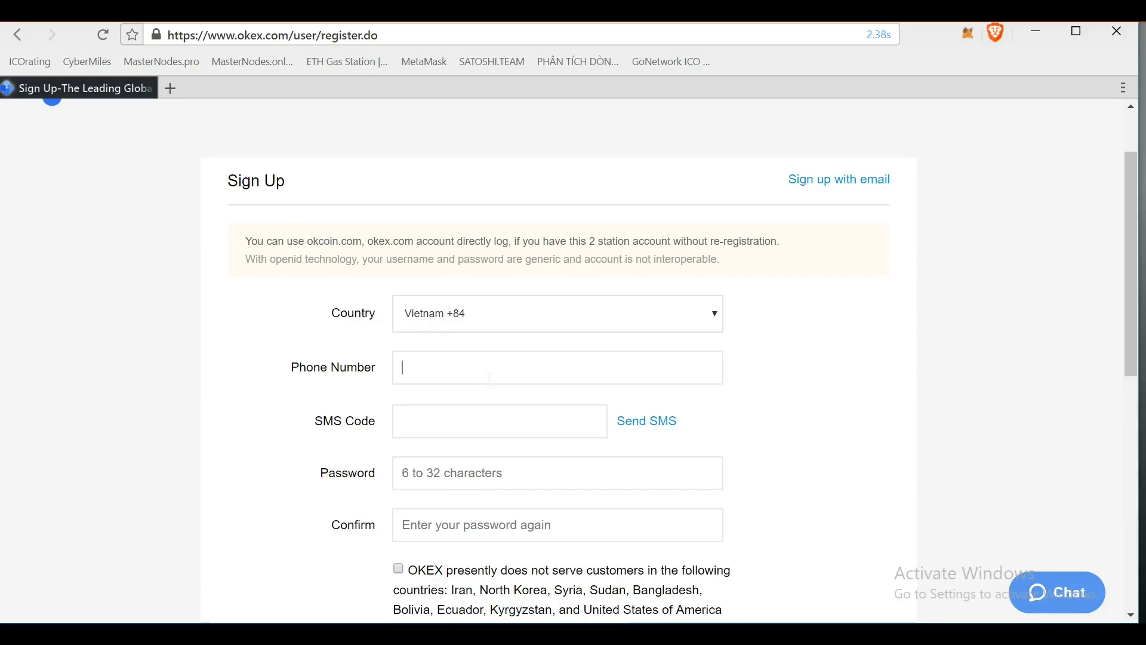
type("9")
left_click(603, 427)
left_click(509, 424)
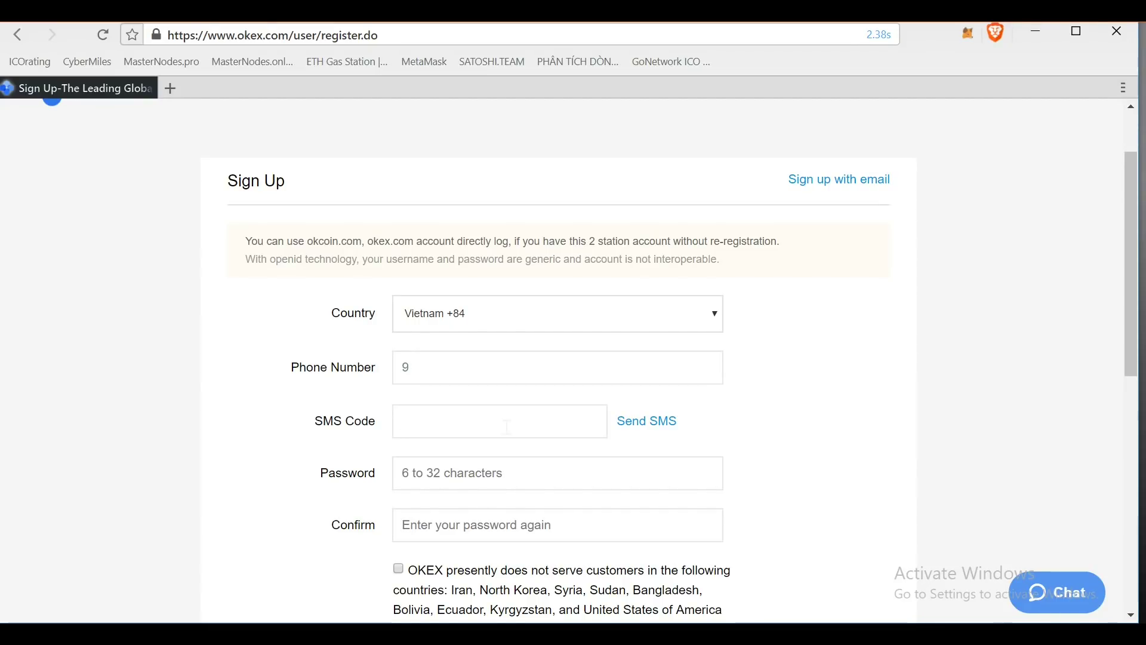
Step: Examine the password, password confirmation and terms agreement sections of the sign-up form
left_click(476, 481)
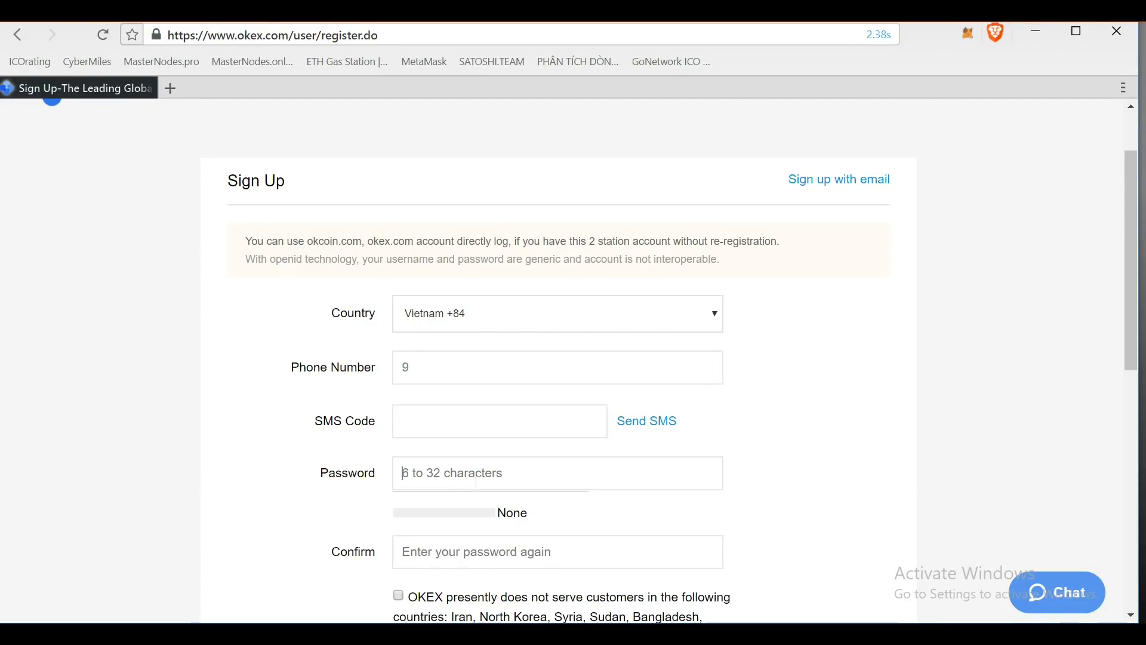
scroll(476, 481, "down", 2)
key("Tab")
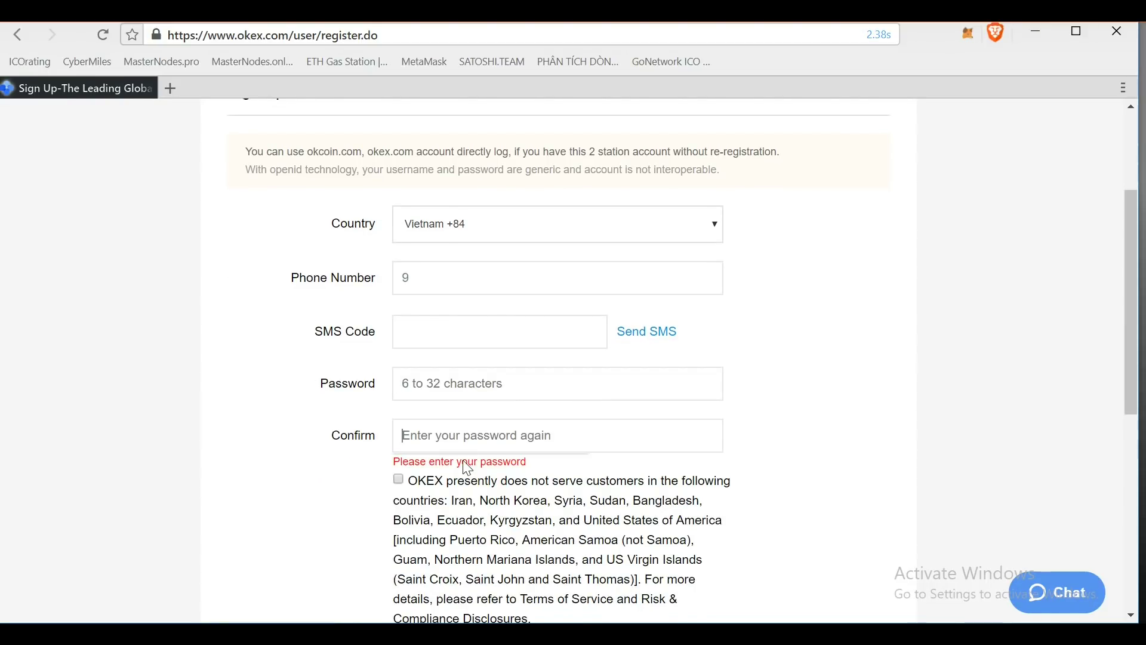
left_click(477, 395)
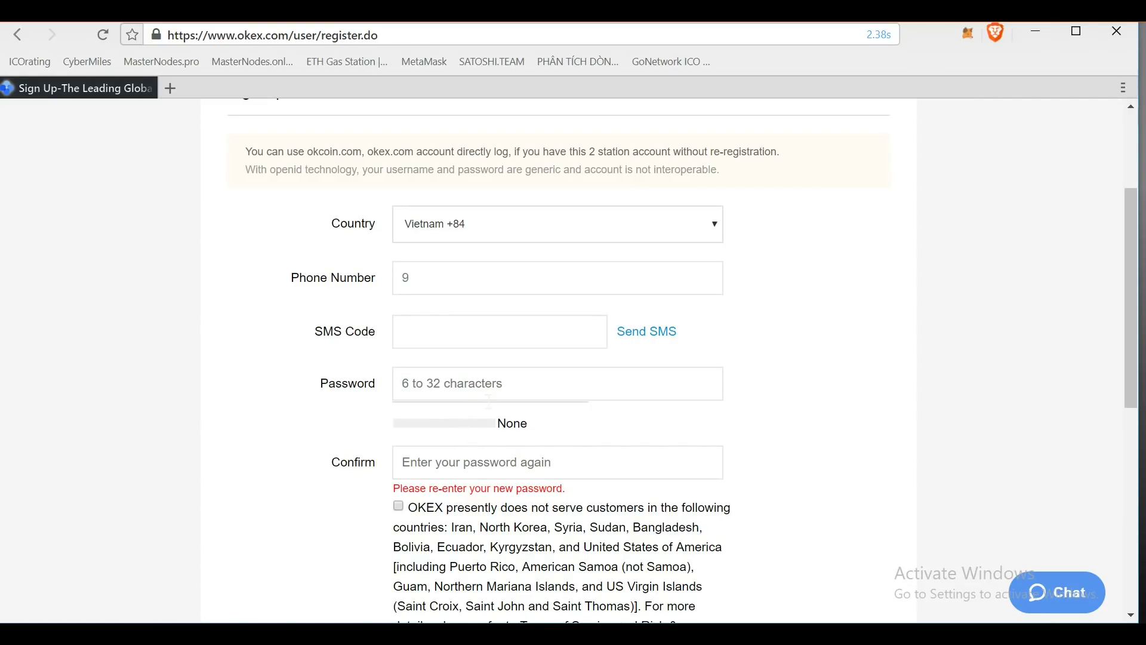
scroll(488, 401, "down", 3)
left_click(445, 294)
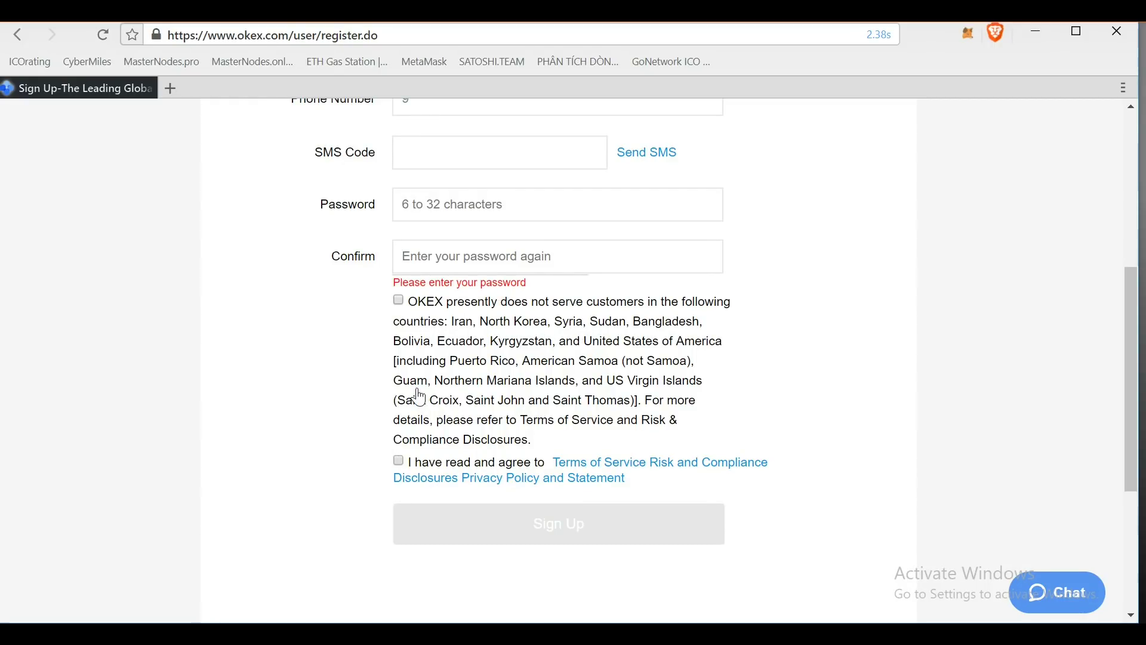
mouse_move(442, 101)
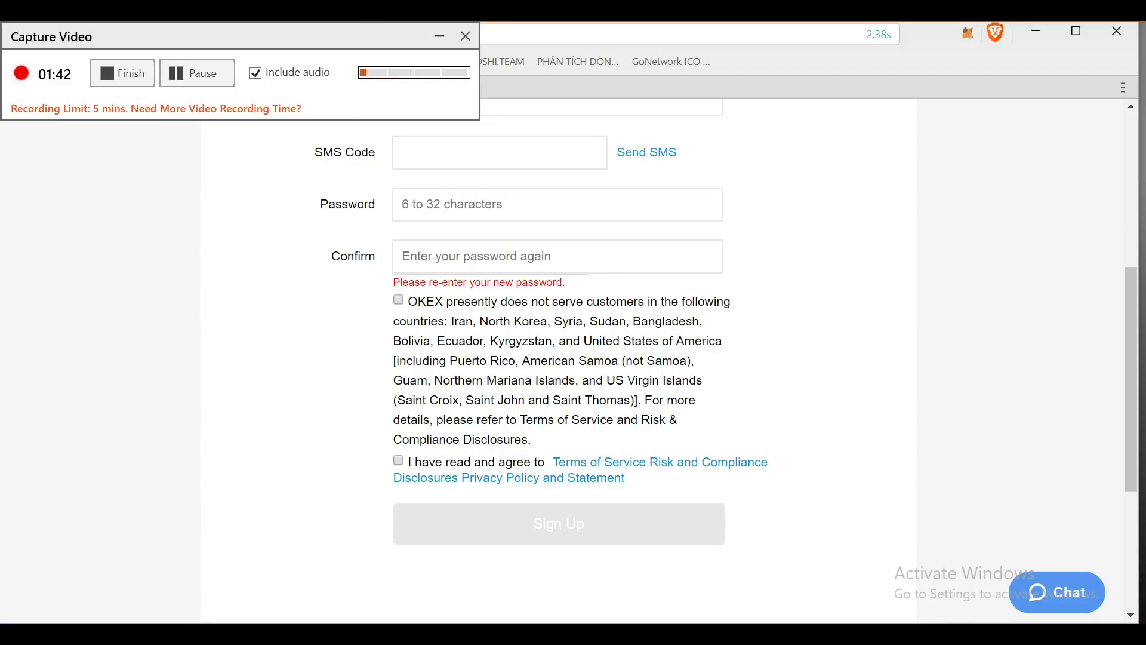
left_click(440, 36)
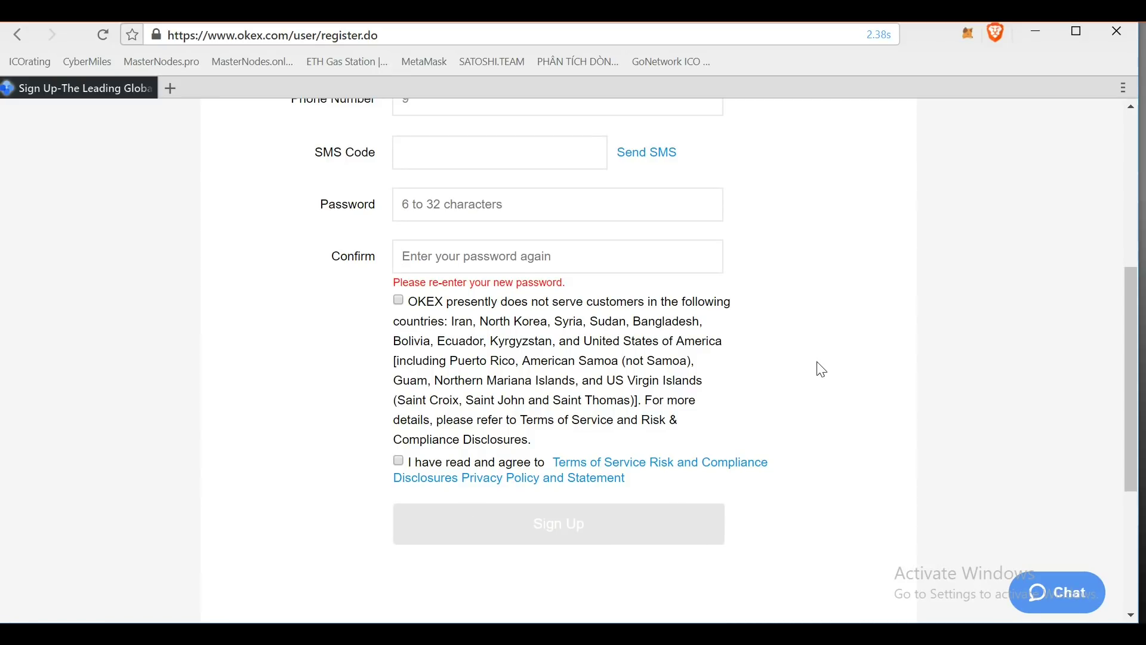
scroll(714, 404, "up", 3)
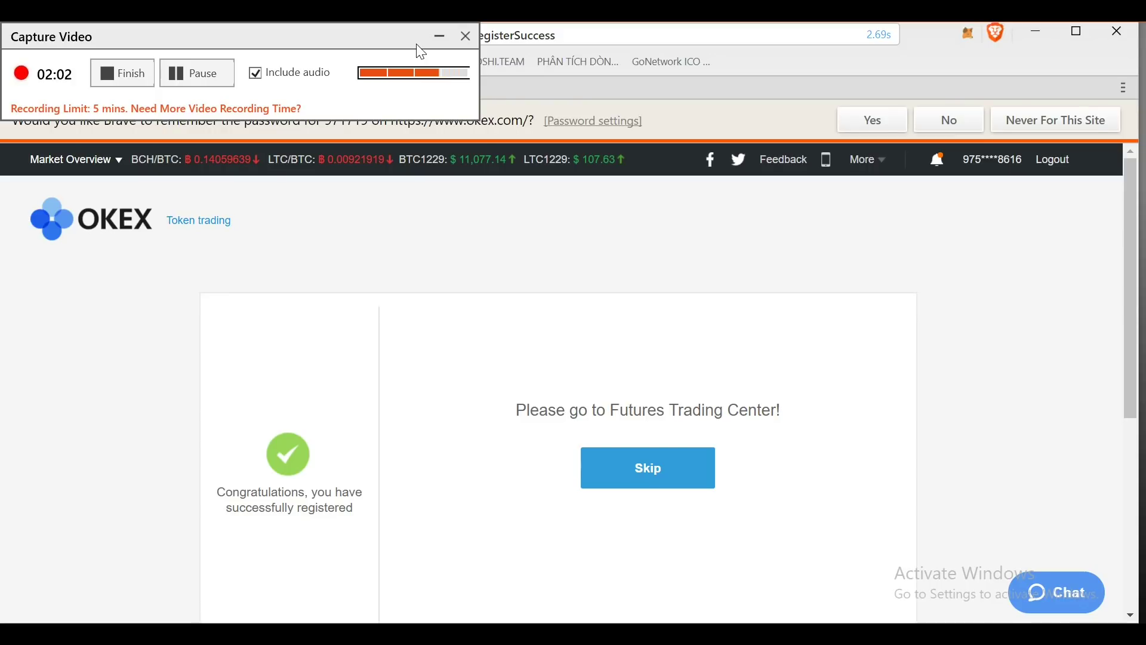
Step: Decline saving the password in the browser and skip from the registration page to the futures introduction
left_click(436, 37)
mouse_move(537, 272)
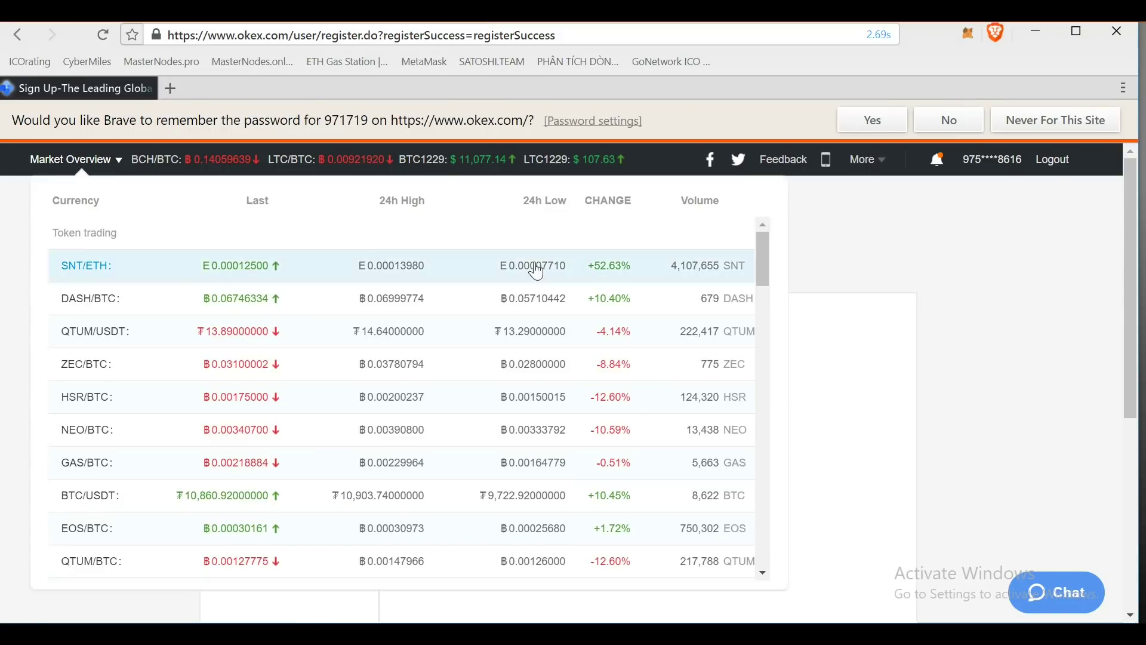
left_click(949, 120)
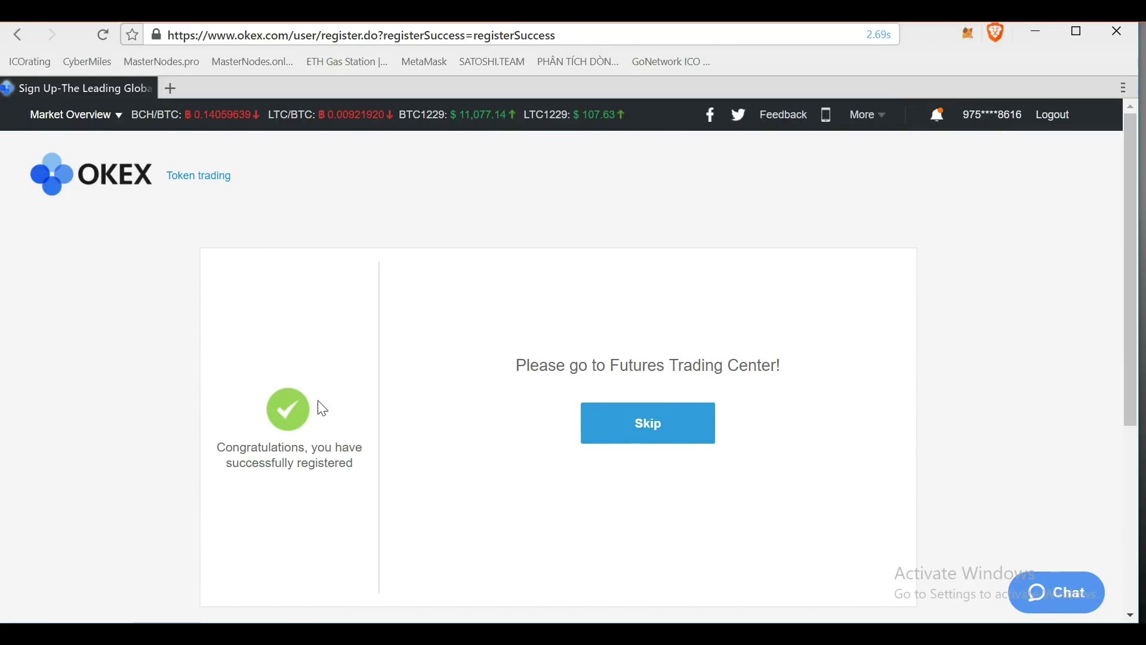
scroll(632, 406, "down", 3)
scroll(624, 388, "up", 3)
left_click(610, 426)
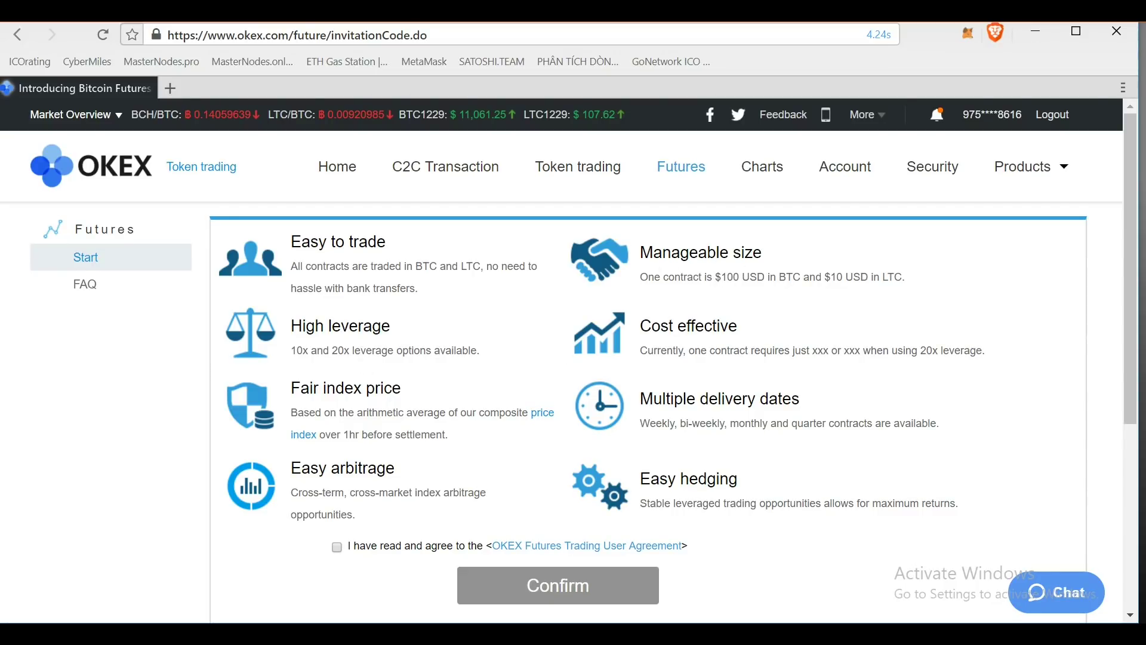
Step: Accept the OKEX Futures Trading User Agreement and dismiss the welcome notice
mouse_move(291, 327)
left_mouse_down()
mouse_move(397, 336)
mouse_move(306, 330)
left_mouse_up()
left_click(401, 330)
left_click(337, 548)
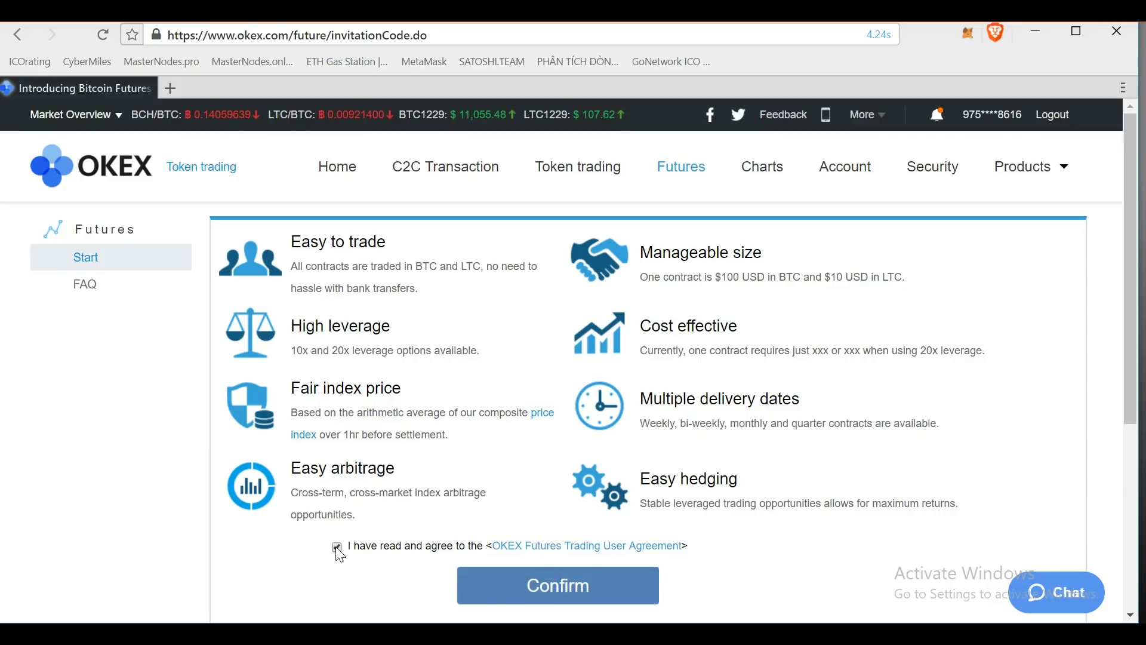
left_click(545, 588)
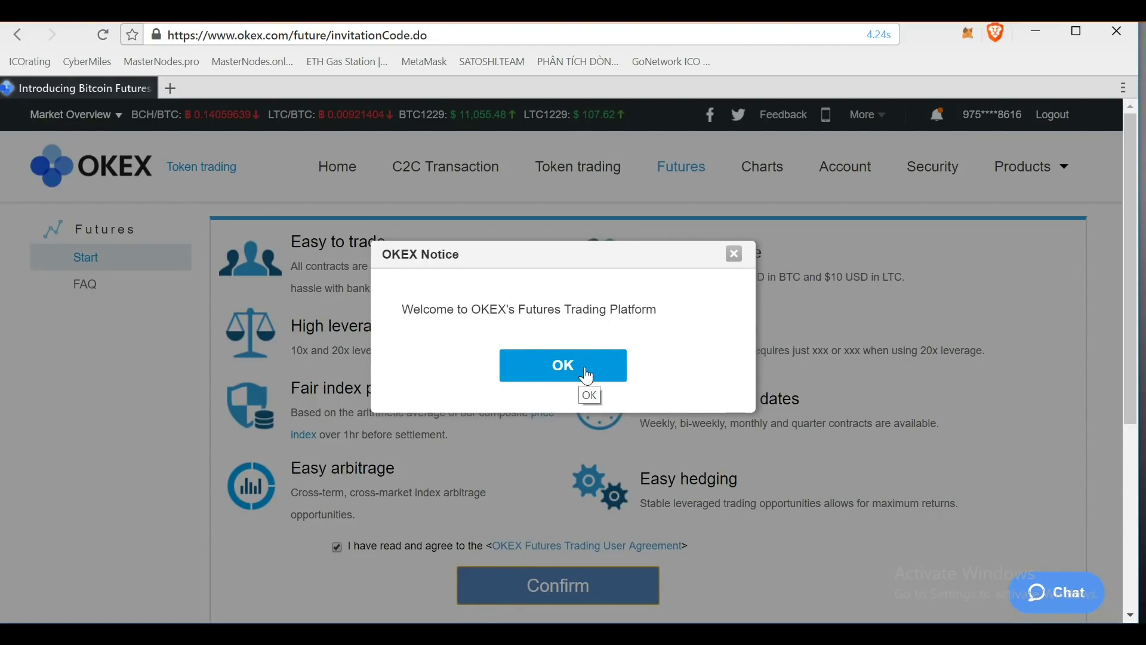
left_click(588, 376)
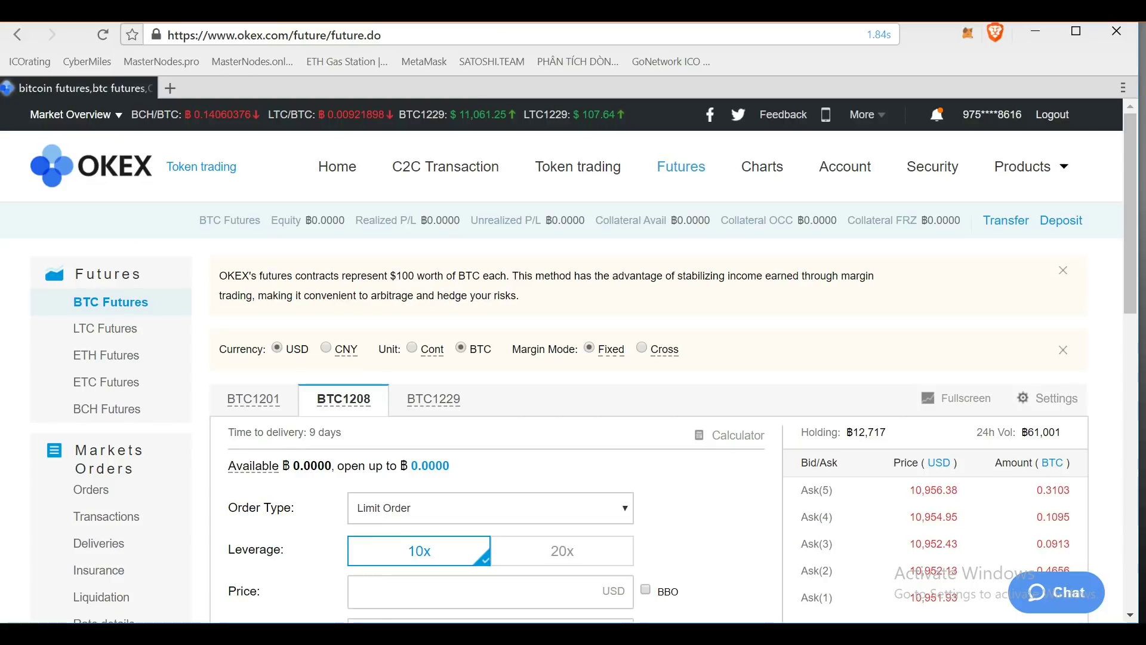
Step: Examine the BTC futures trading page for the BTC1201 and BTC1229 contracts, including the order settings
mouse_move(76, 114)
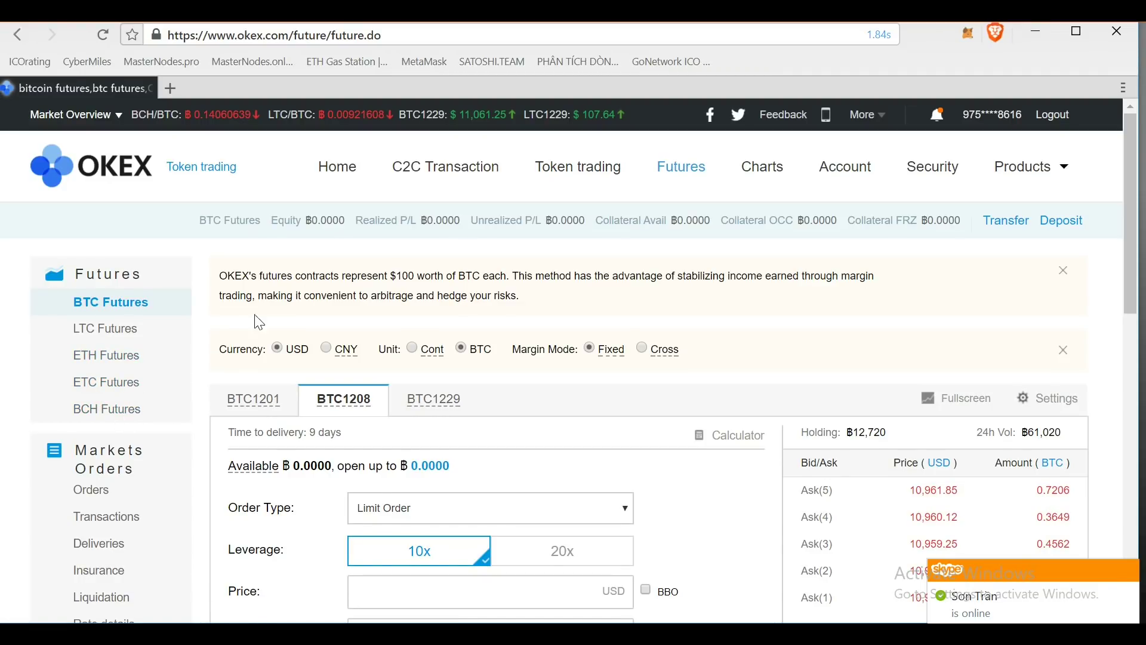
left_click(263, 400)
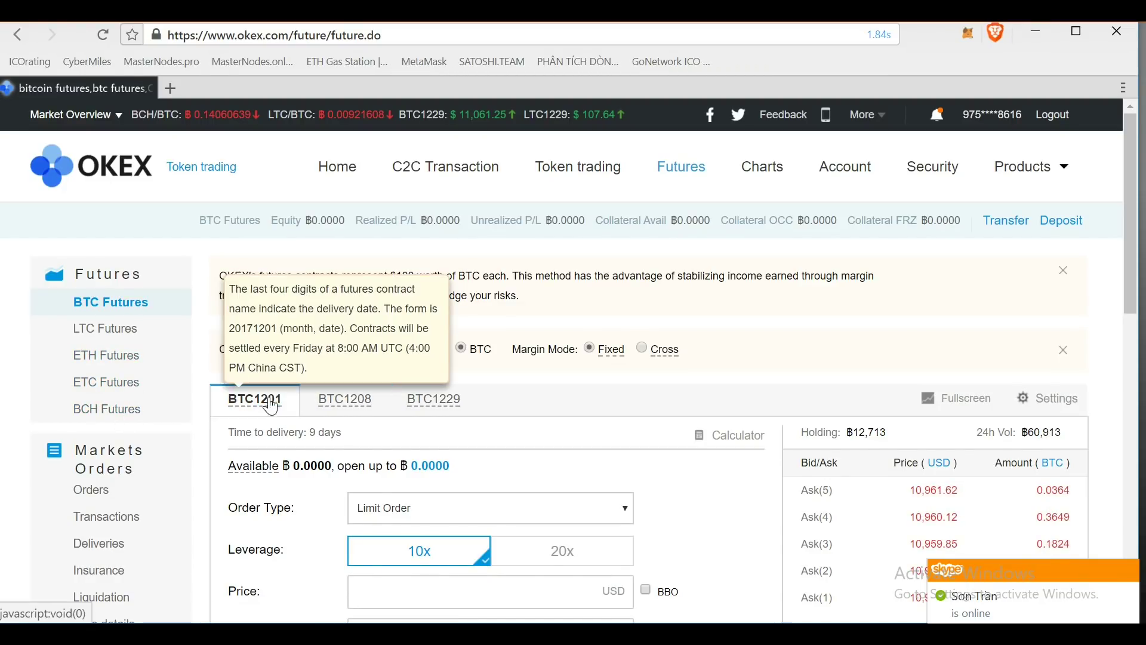
left_click(408, 412)
scroll(425, 364, "down", 1)
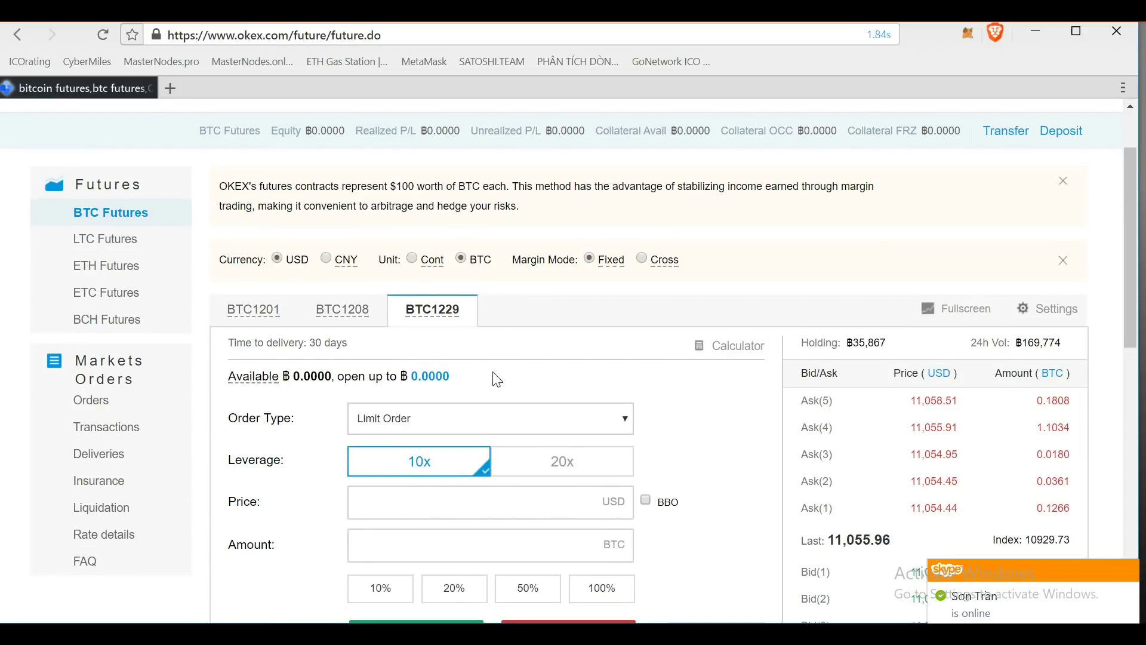
scroll(493, 336, "up", 1)
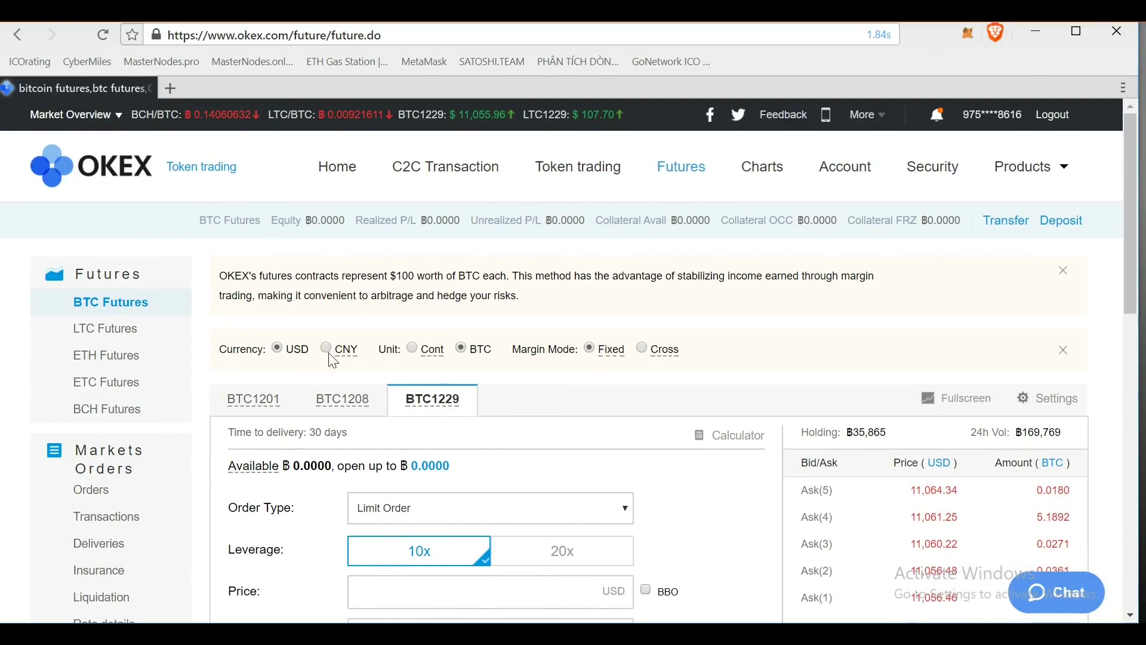
scroll(201, 409, "down", 3)
scroll(201, 409, "up", 3)
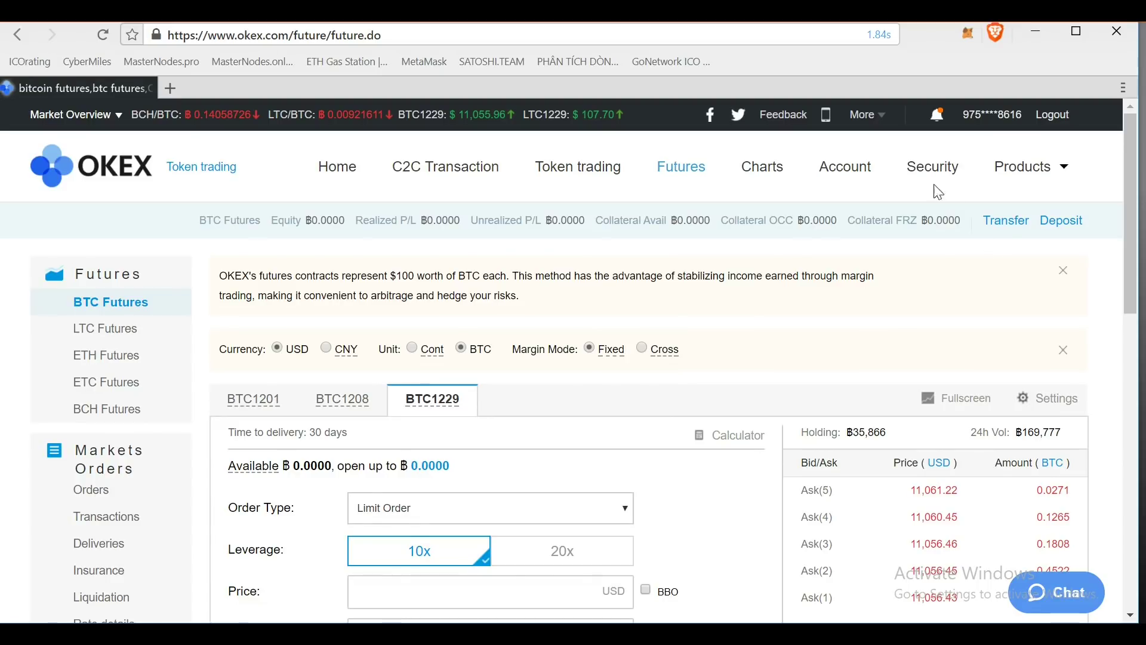
Step: View the spot account balances and open the account security settings
left_click(847, 169)
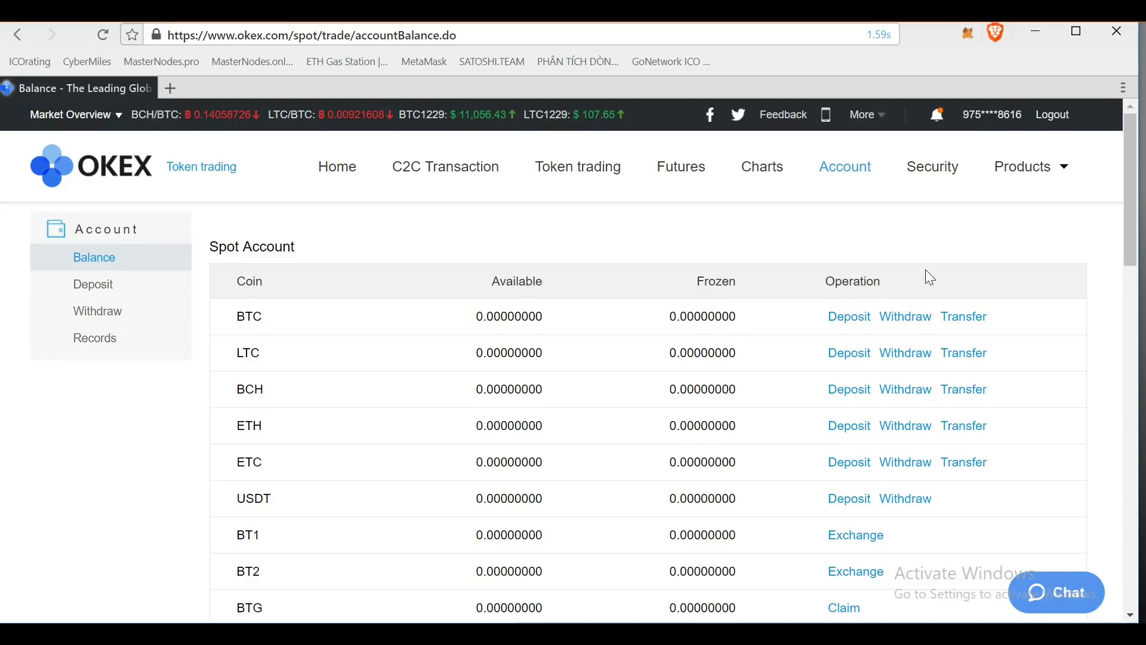
left_click(942, 174)
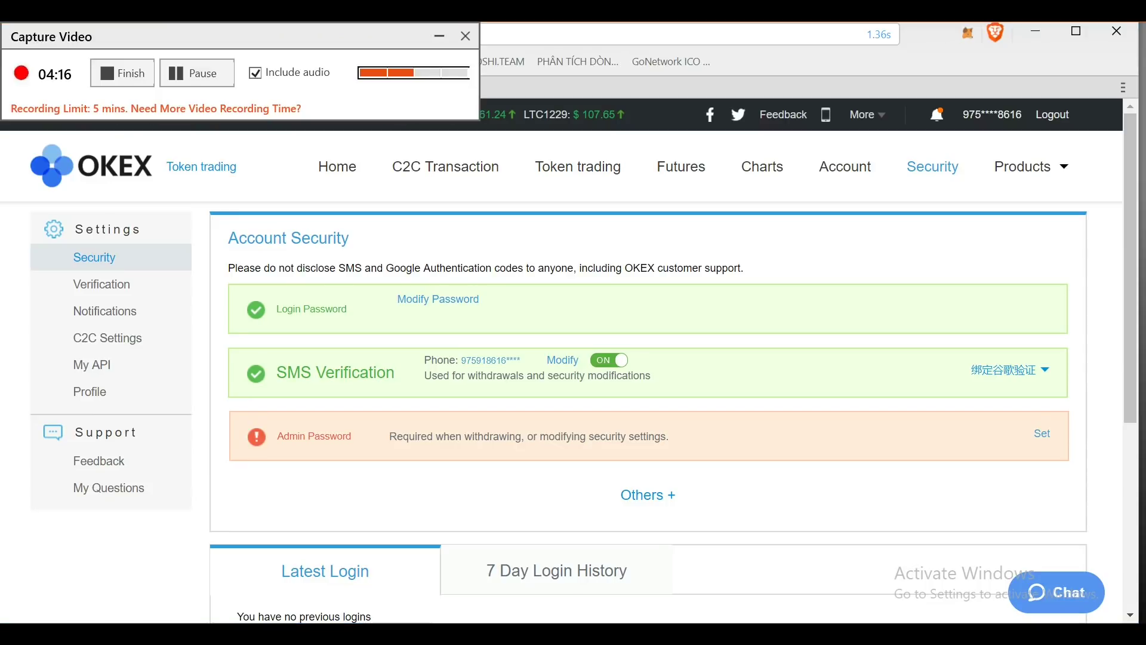
left_click(440, 36)
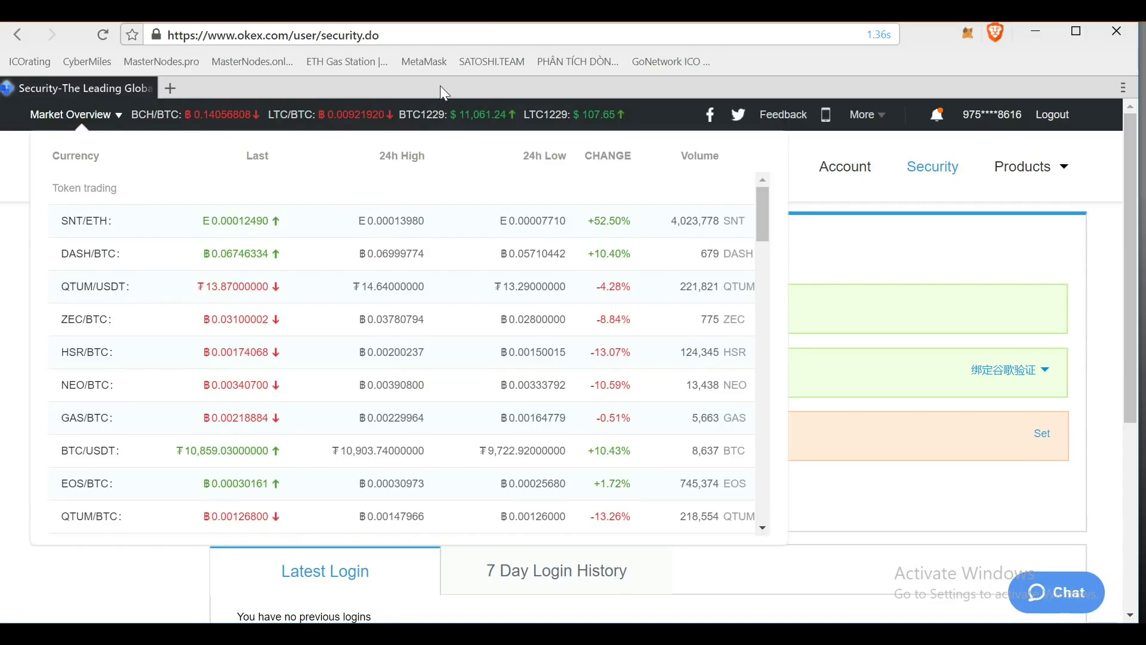
Step: Enter and confirm a new admin password for the account and move on to the SMS verification code
left_click(1043, 435)
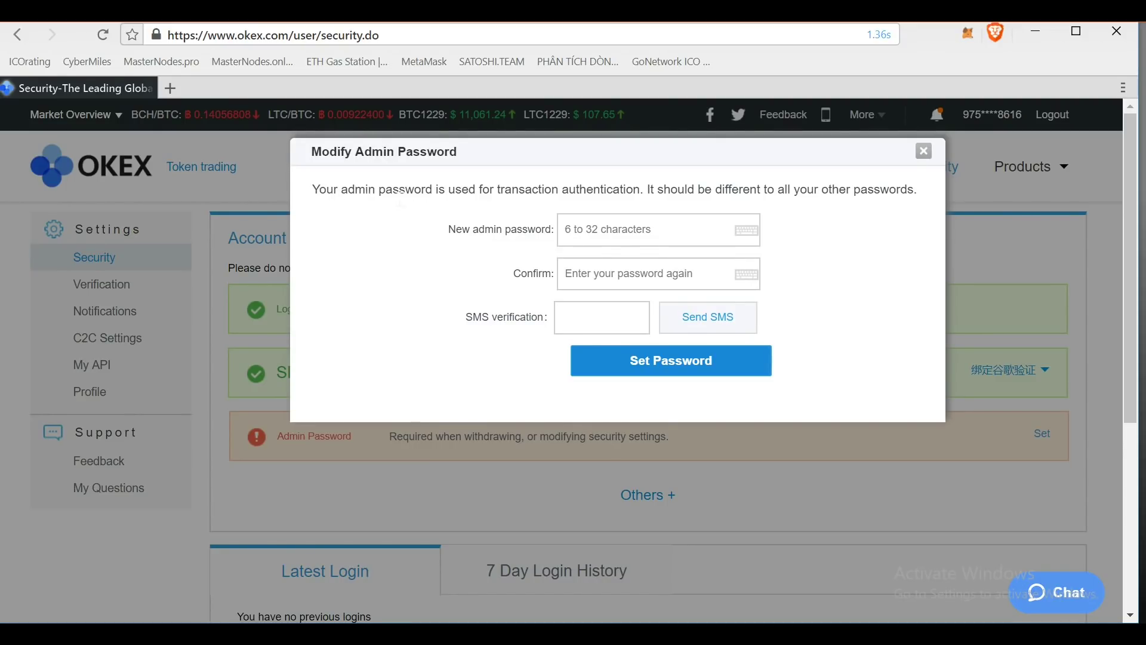
left_click(614, 233)
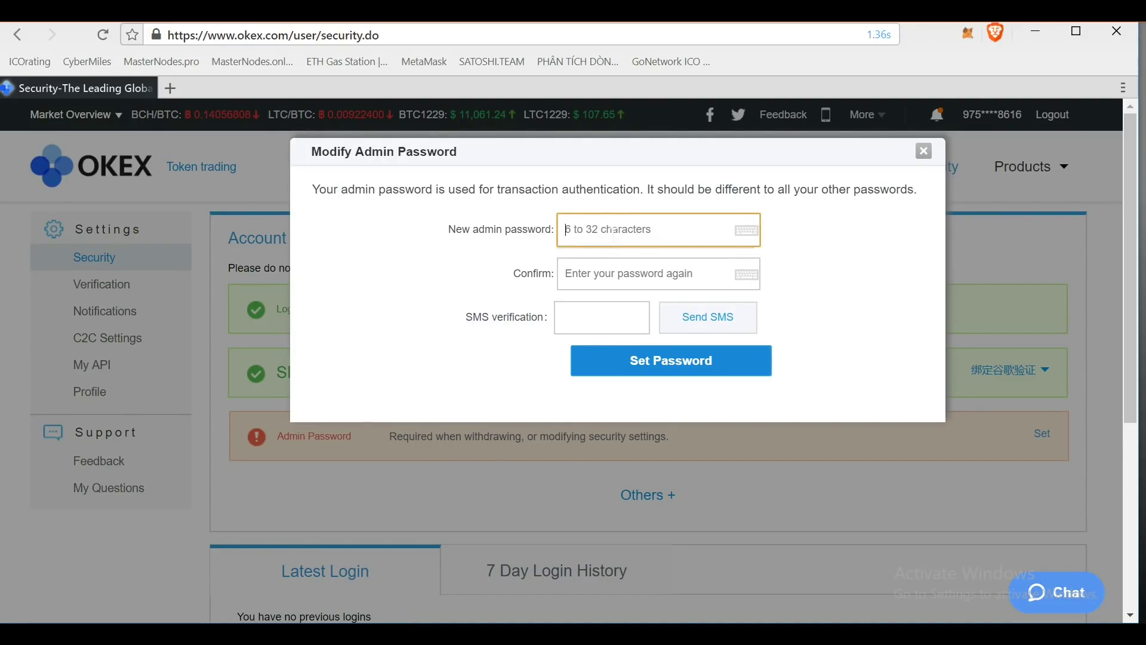
type("••")
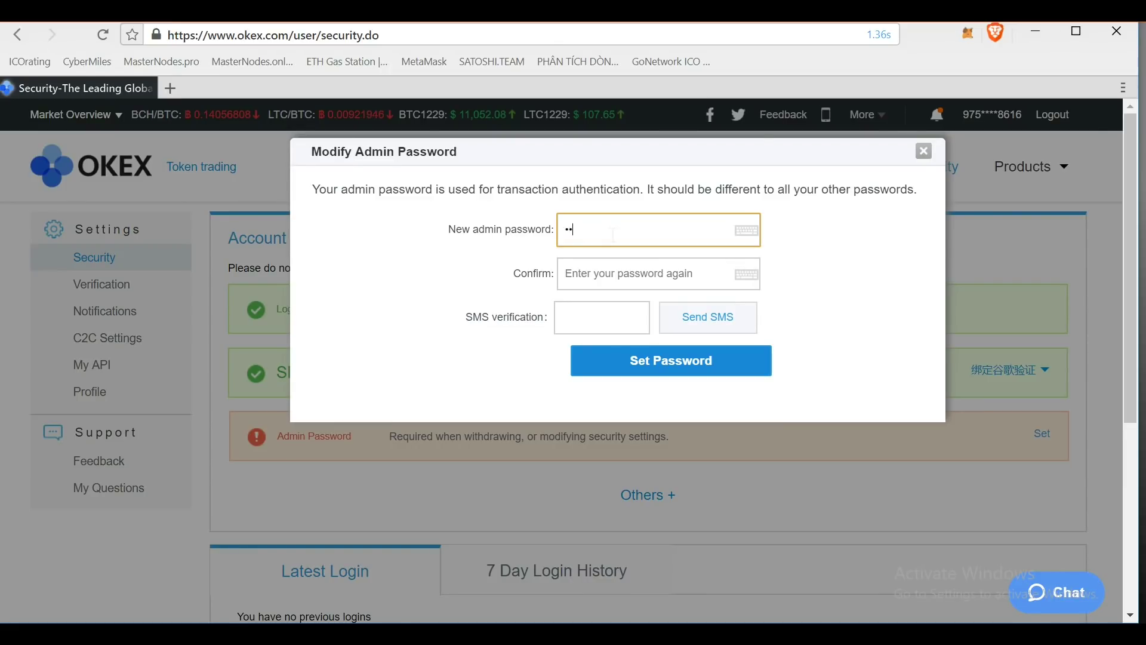
type("•••••")
left_click(615, 278)
type("•••••••")
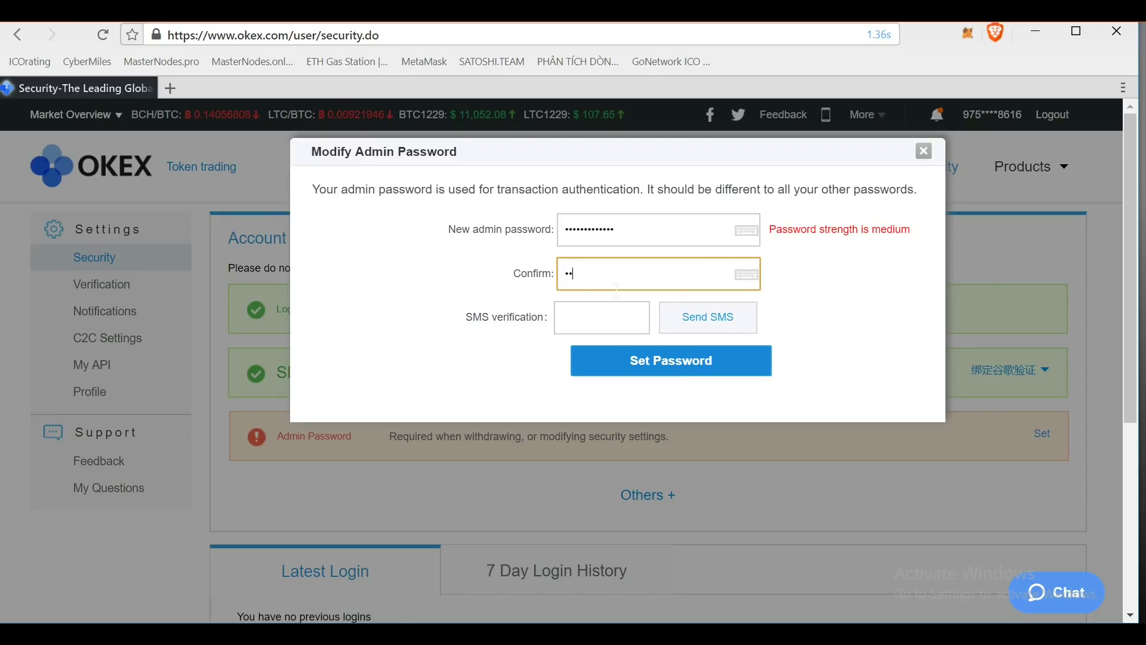
type("•••••")
left_click(602, 322)
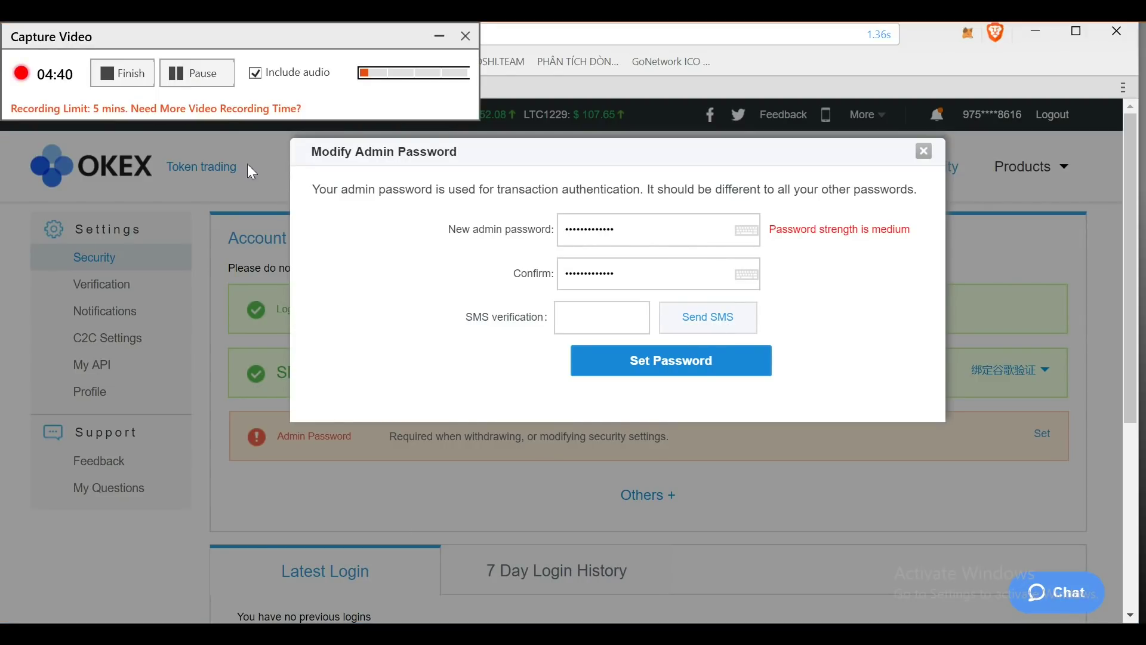
left_click(190, 74)
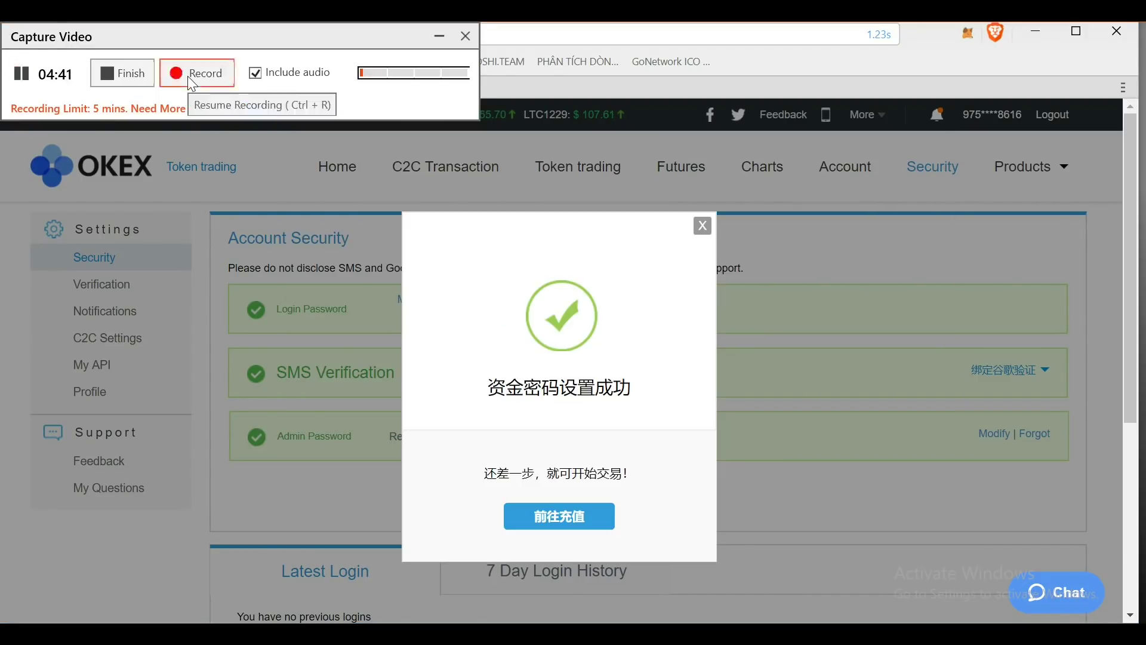
left_click(187, 77)
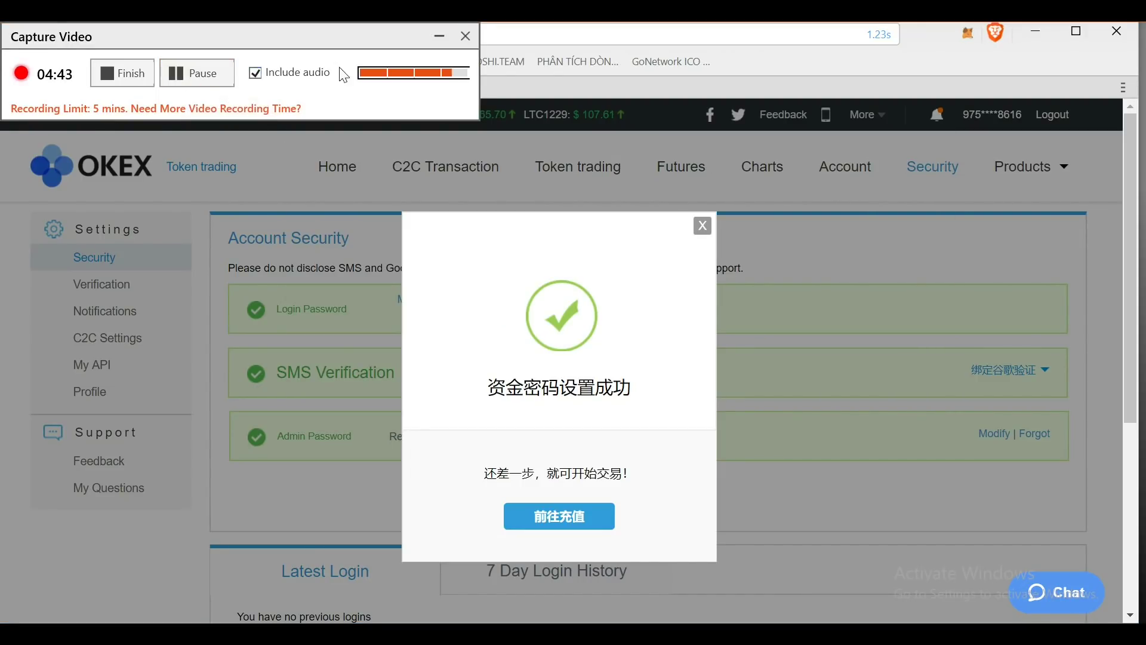
left_click(440, 39)
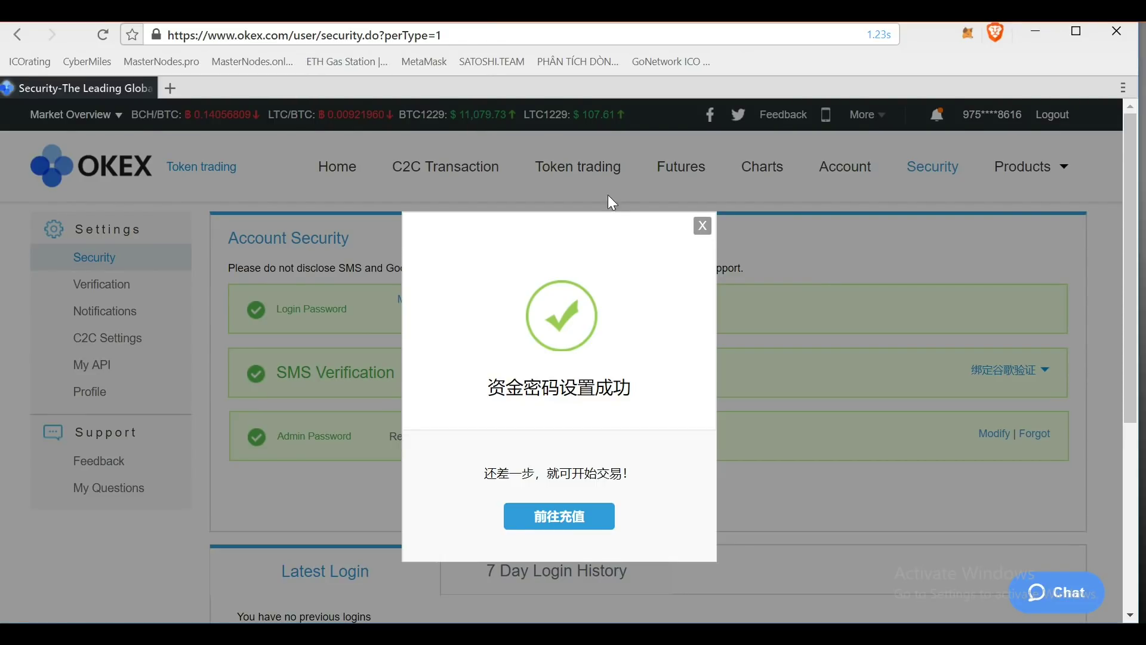
Step: Close the notice about the admin password setup and return to the account security page
left_click(702, 225)
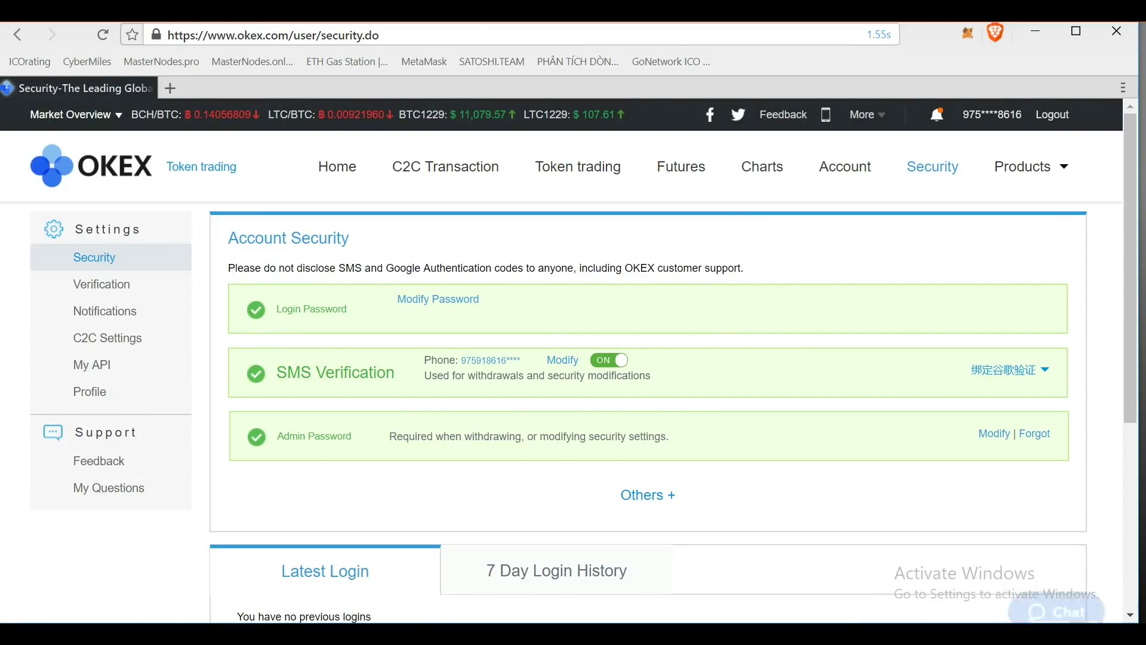
left_click(123, 78)
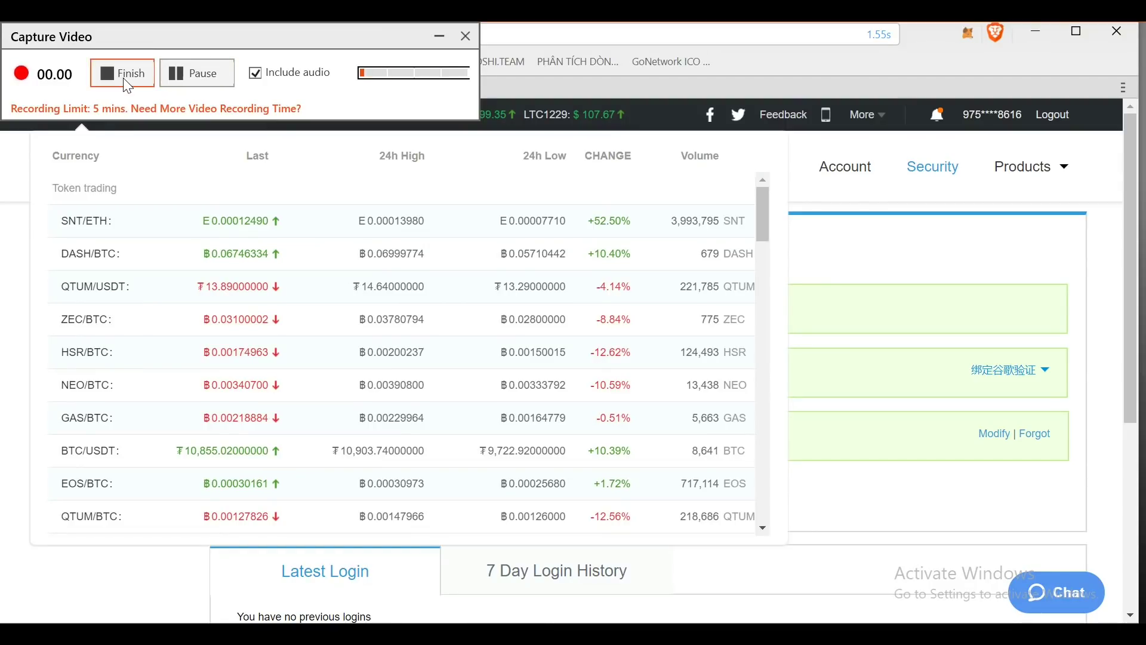
left_click(434, 43)
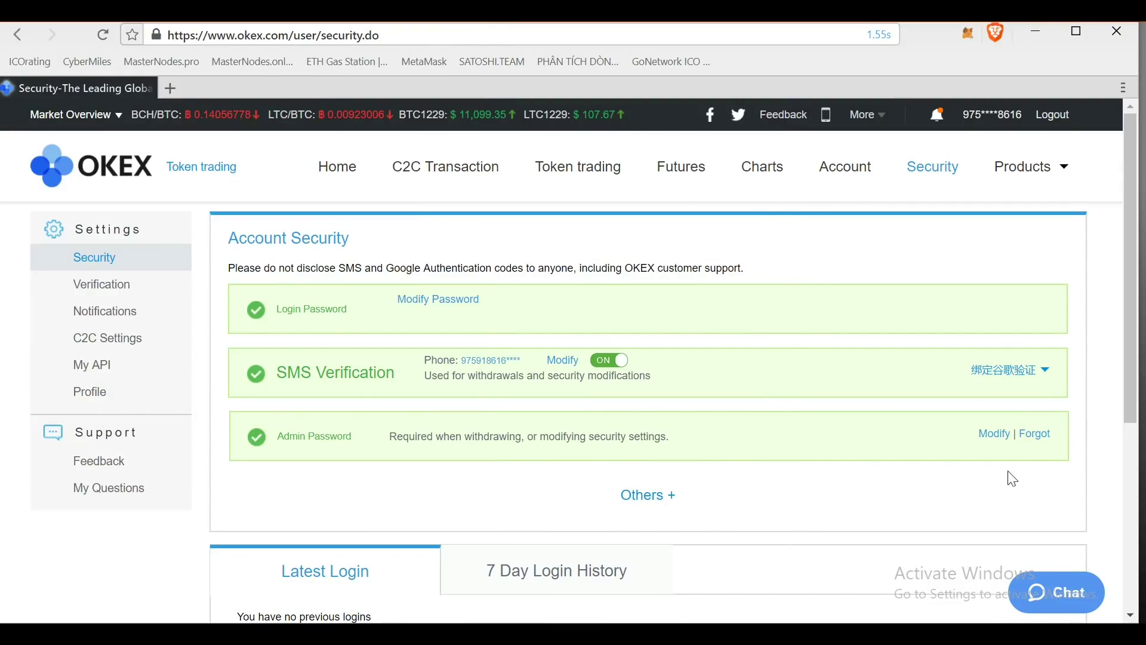
Step: Expand the other security options and link an email address to the account, authorised with the admin password and SMS code
left_click(643, 500)
scroll(642, 433, "down", 2)
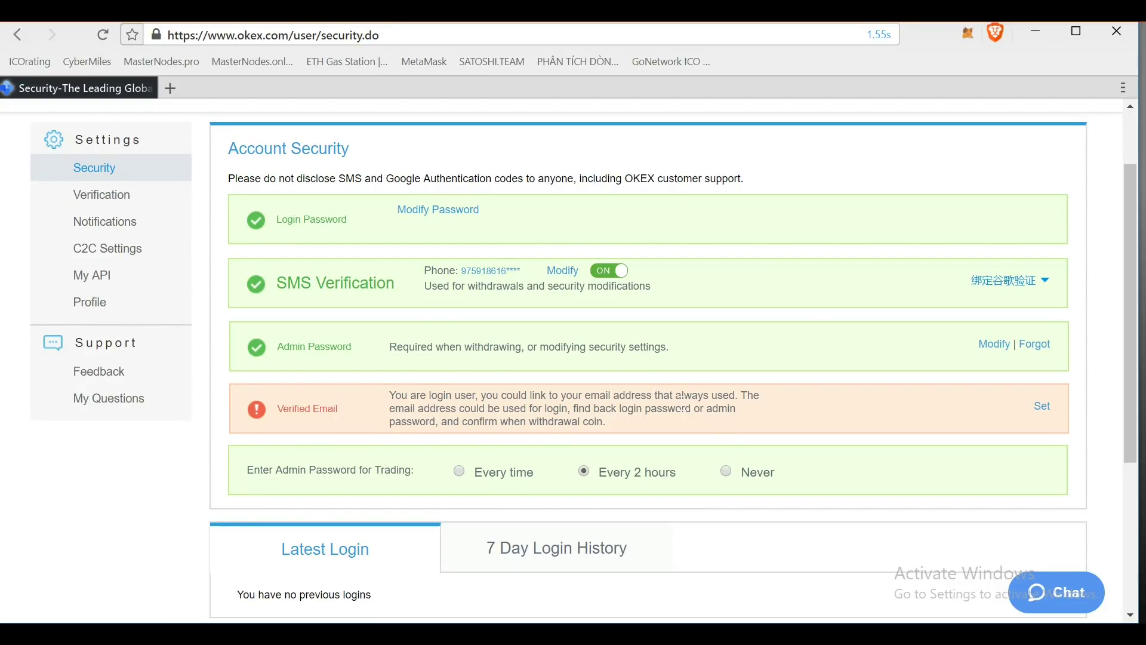
left_click(1043, 409)
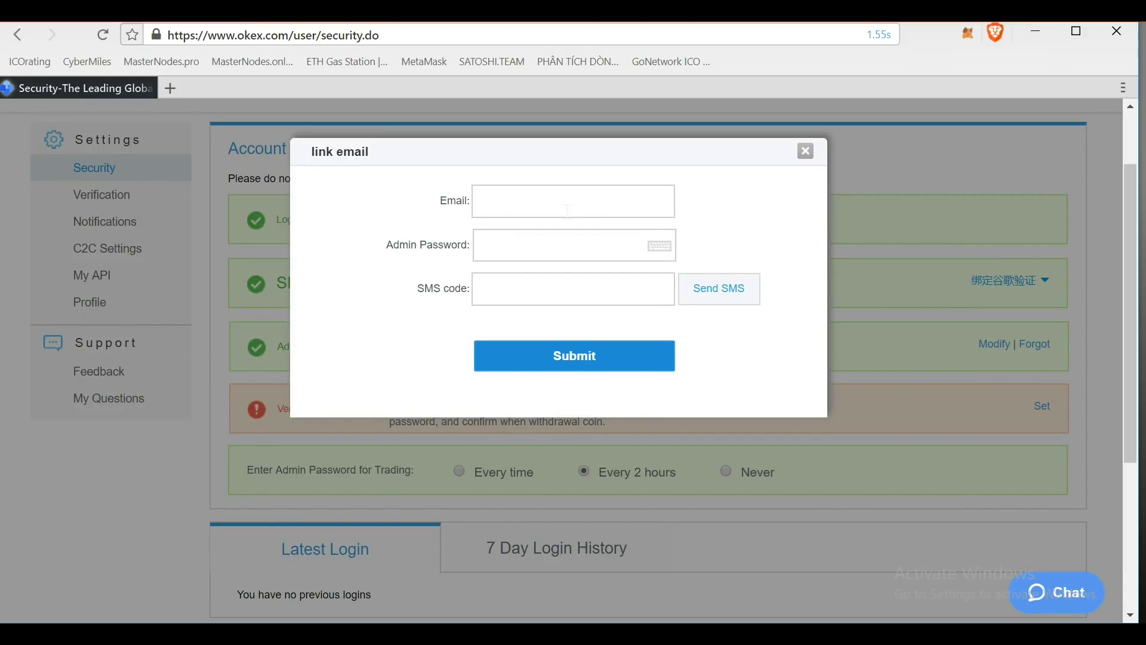
left_click(549, 249)
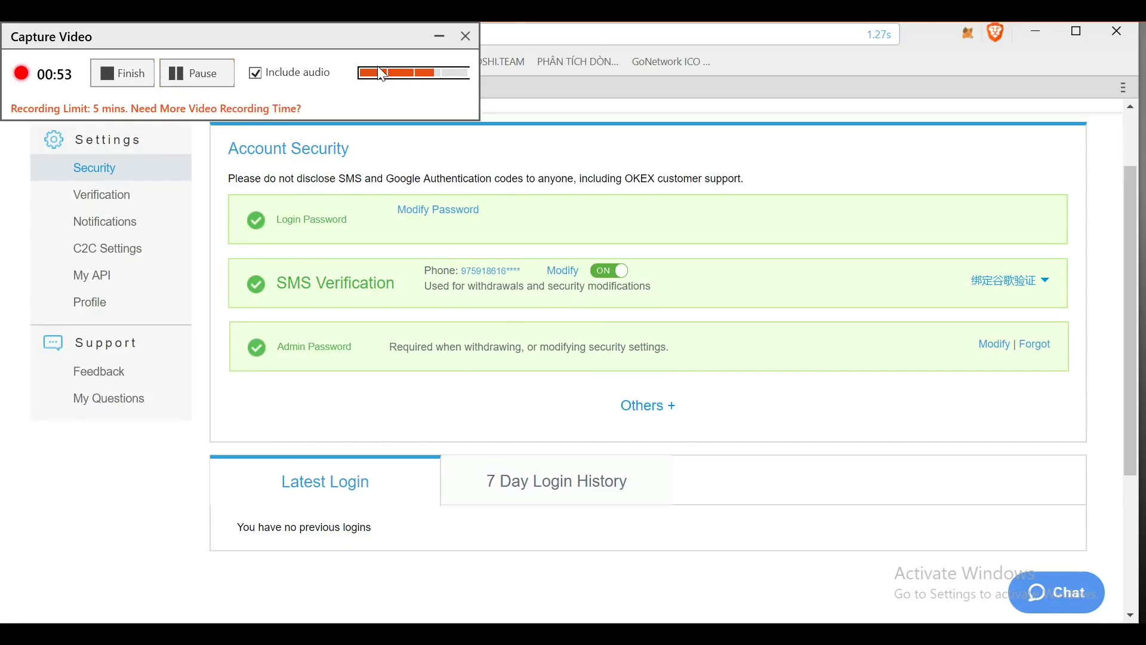
Step: Expand the other security options and examine the verified email, the admin password frequency for trading and the anti-phishing code settings
left_click(437, 34)
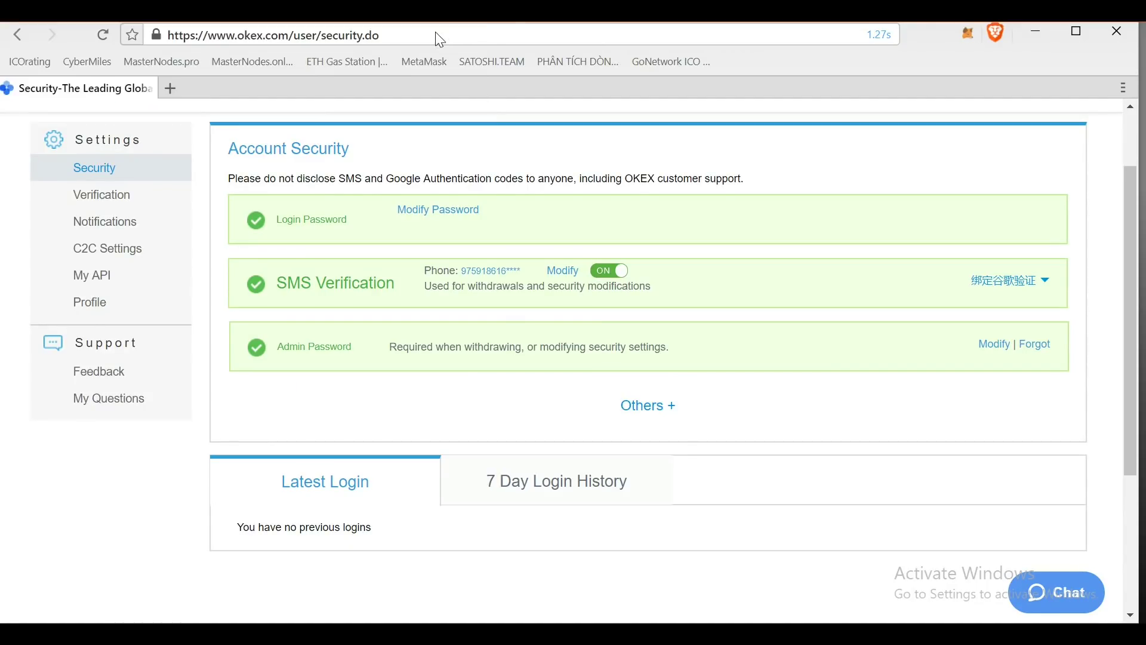
left_click(649, 409)
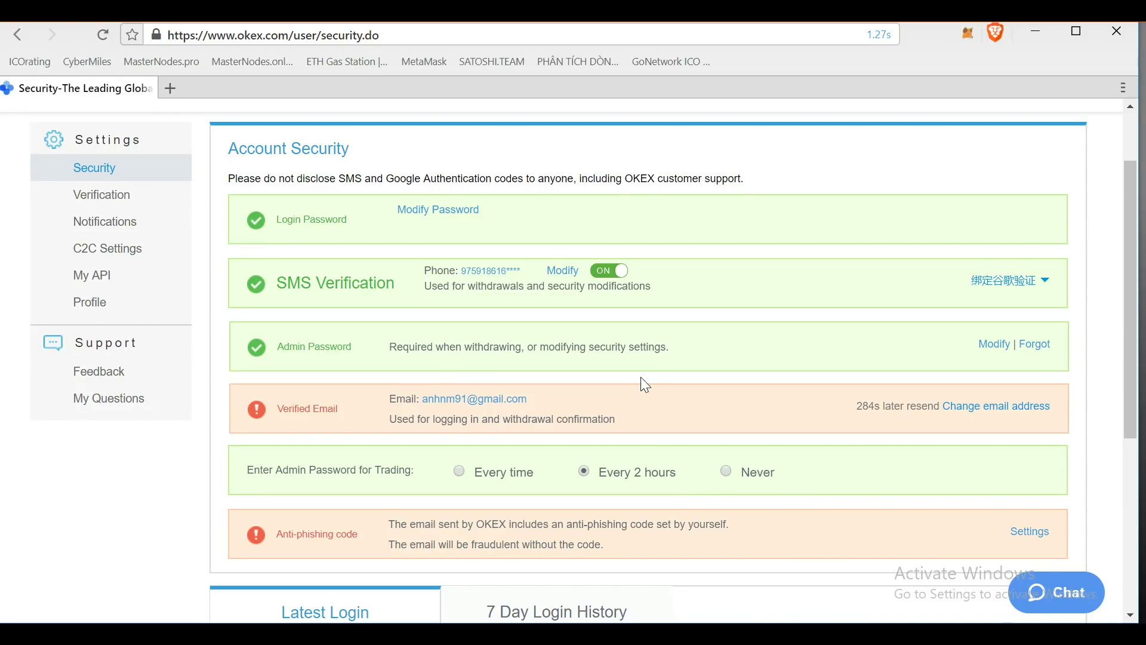
scroll(641, 378, "down", 1)
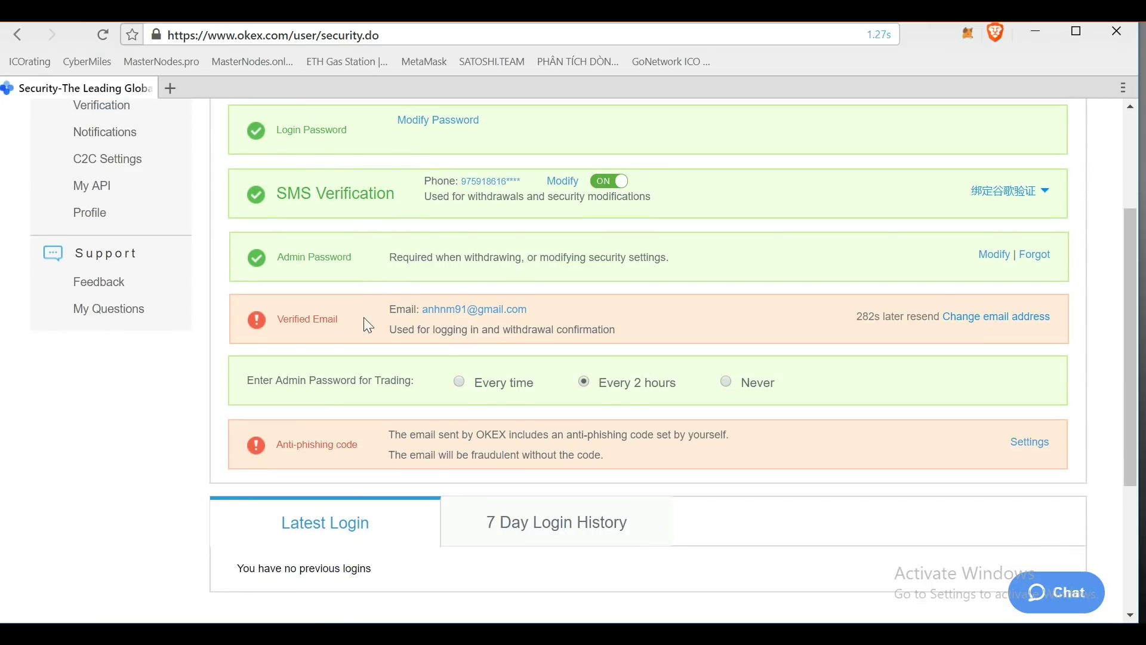
left_click_drag(283, 319, 321, 319)
left_click_drag(247, 380, 385, 381)
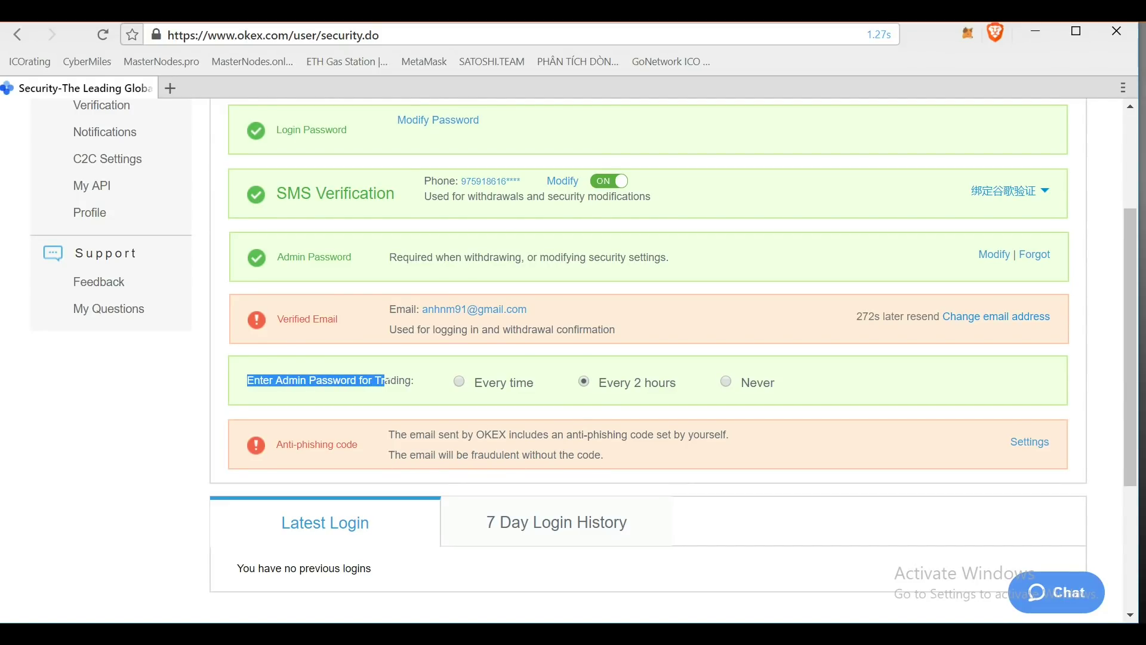
left_click(385, 381)
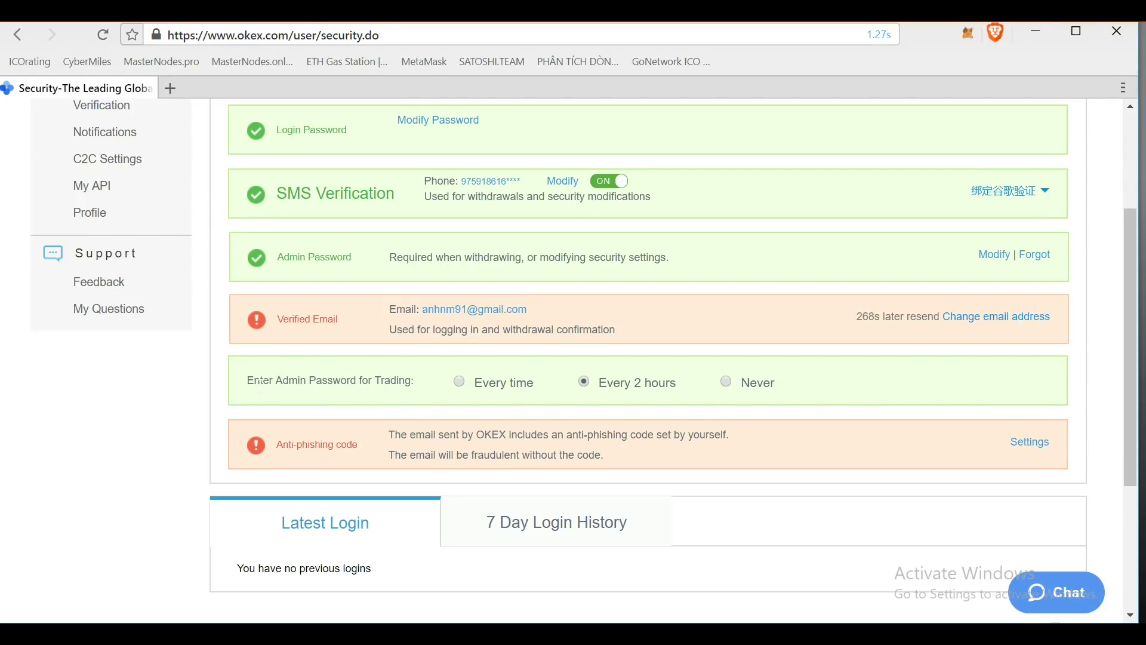
left_click_drag(247, 380, 397, 382)
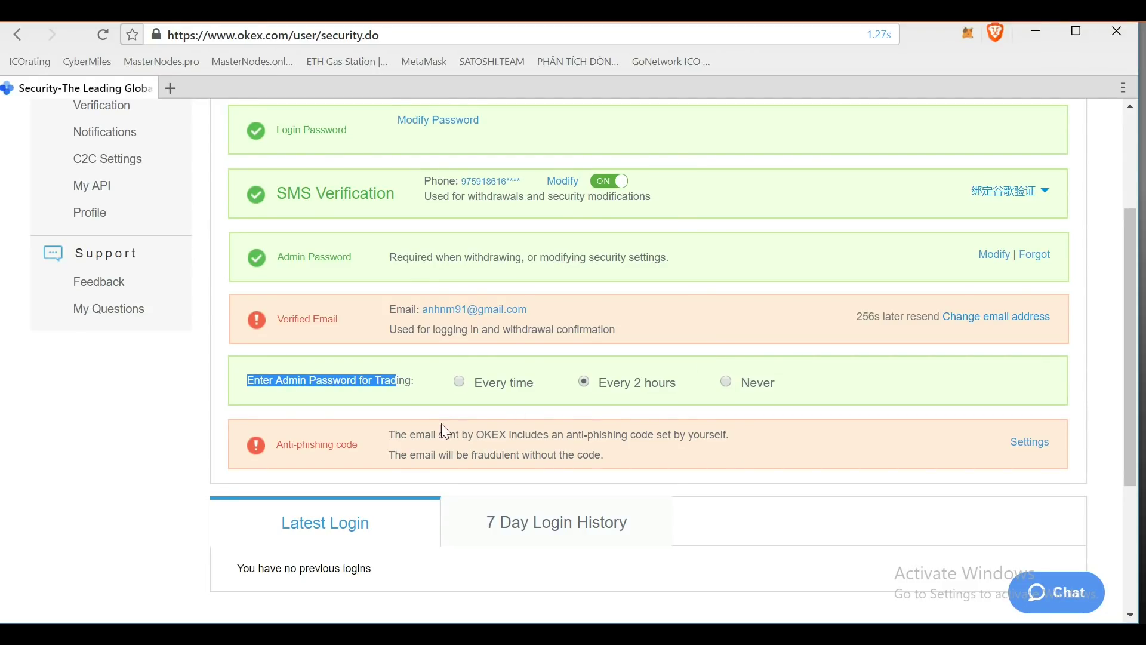
scroll(511, 440, "up", 3)
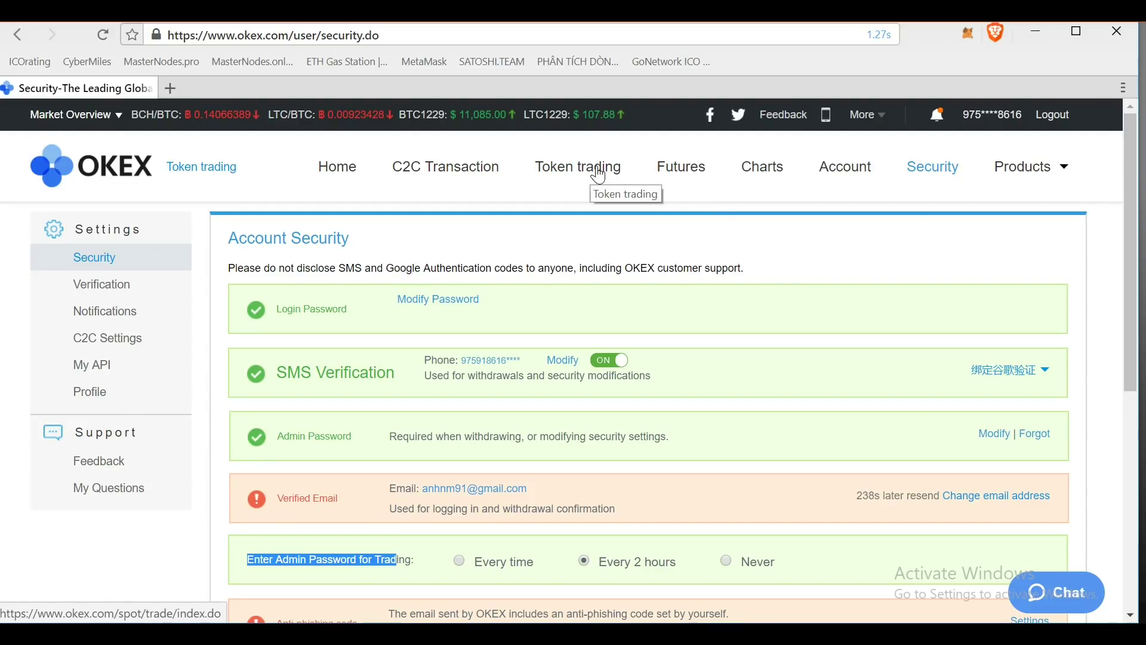
Step: Open the account balances and look through the spot, futures and C2C trading accounts
left_click(862, 175)
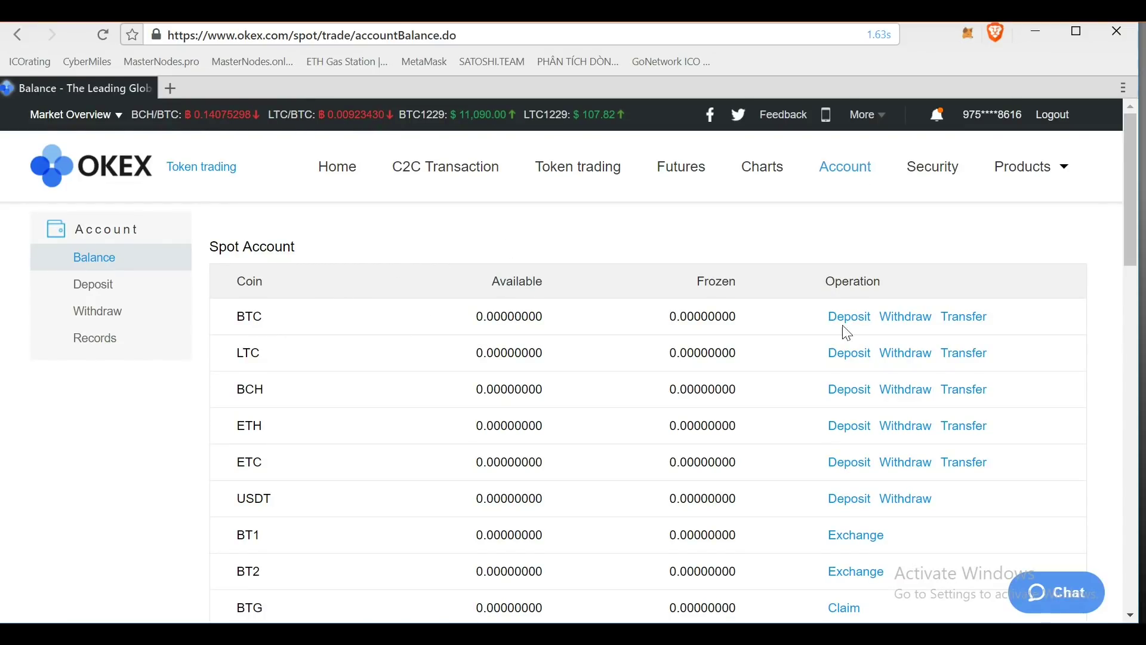
scroll(844, 333, "down", 4)
scroll(298, 338, "down", 4)
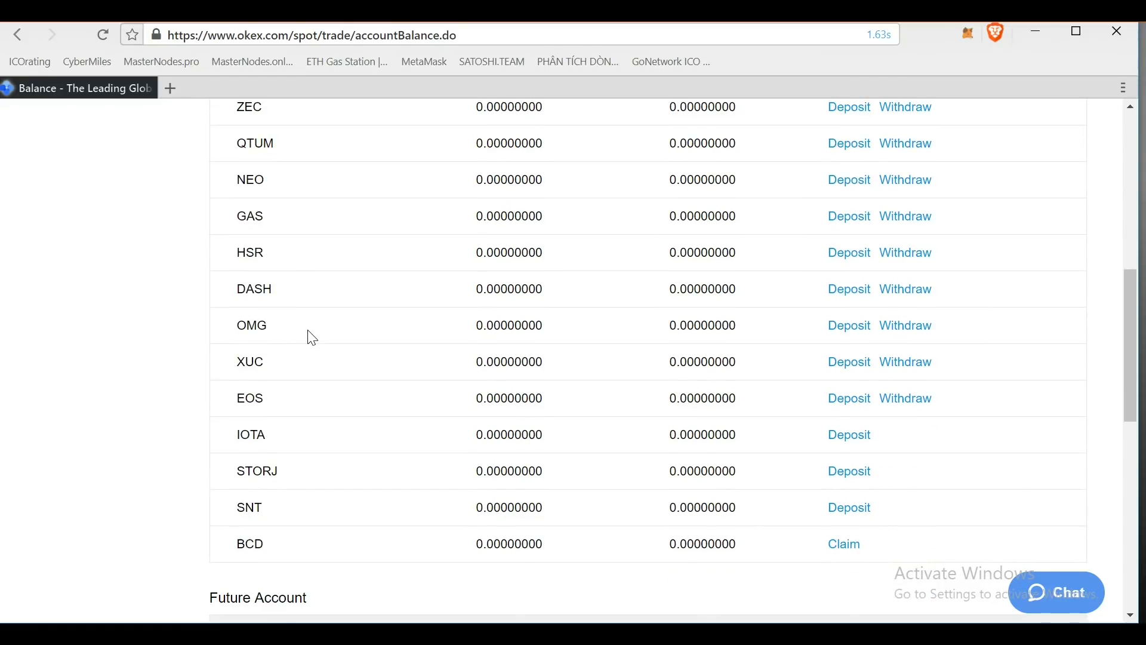
scroll(312, 338, "down", 3)
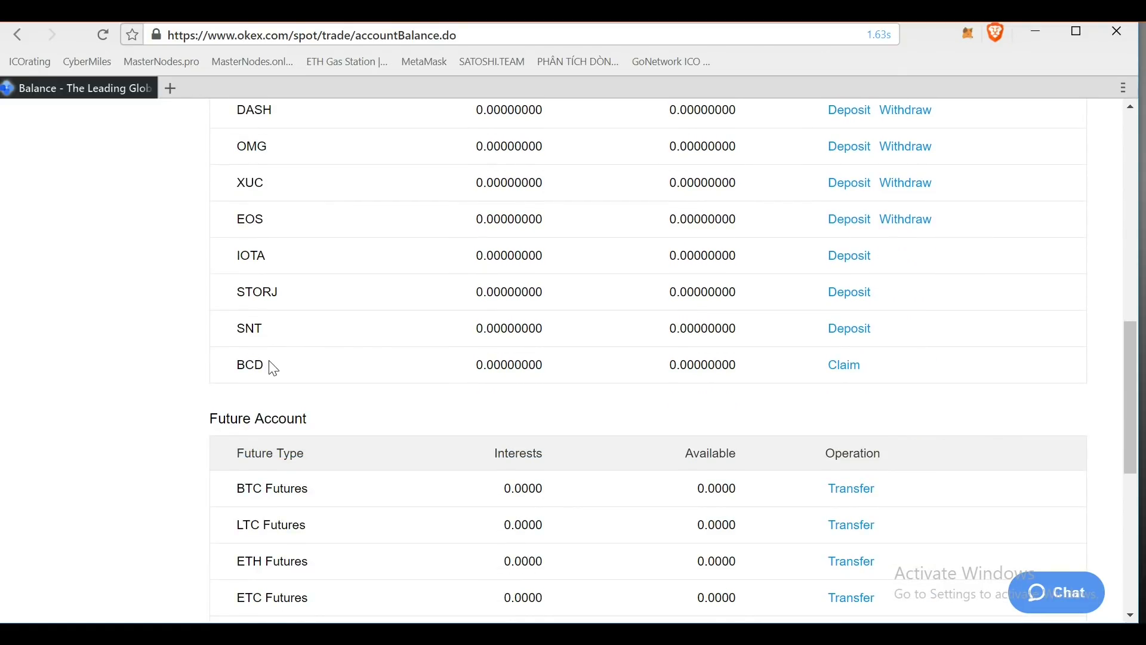
scroll(273, 368, "down", 2)
scroll(278, 363, "down", 3)
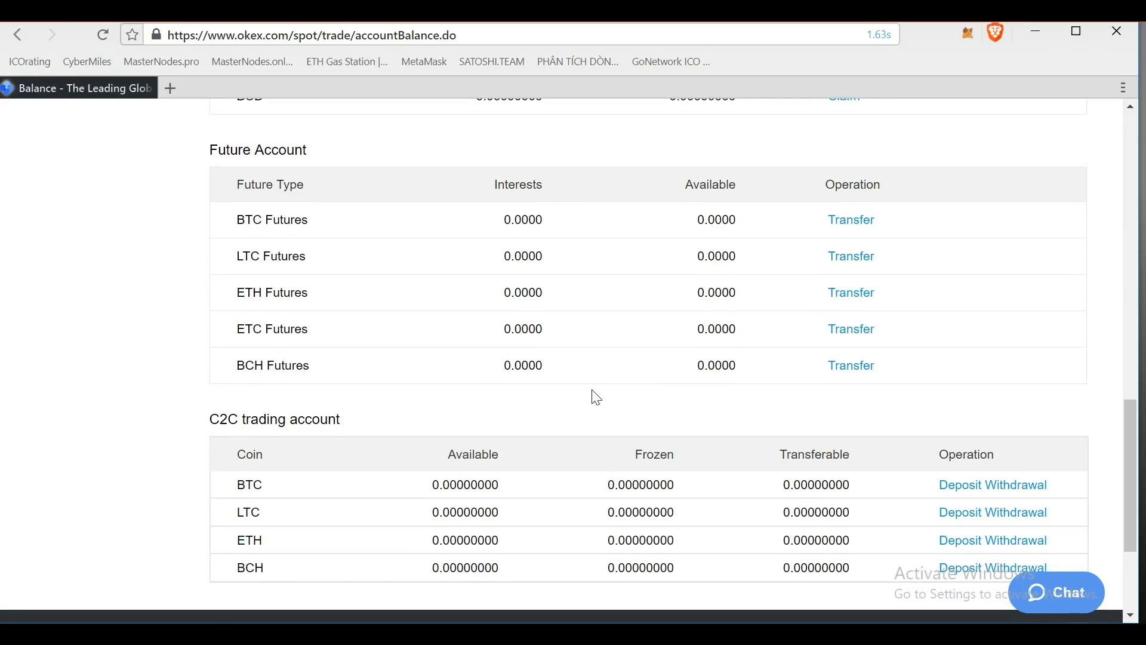
scroll(585, 399, "up", 14)
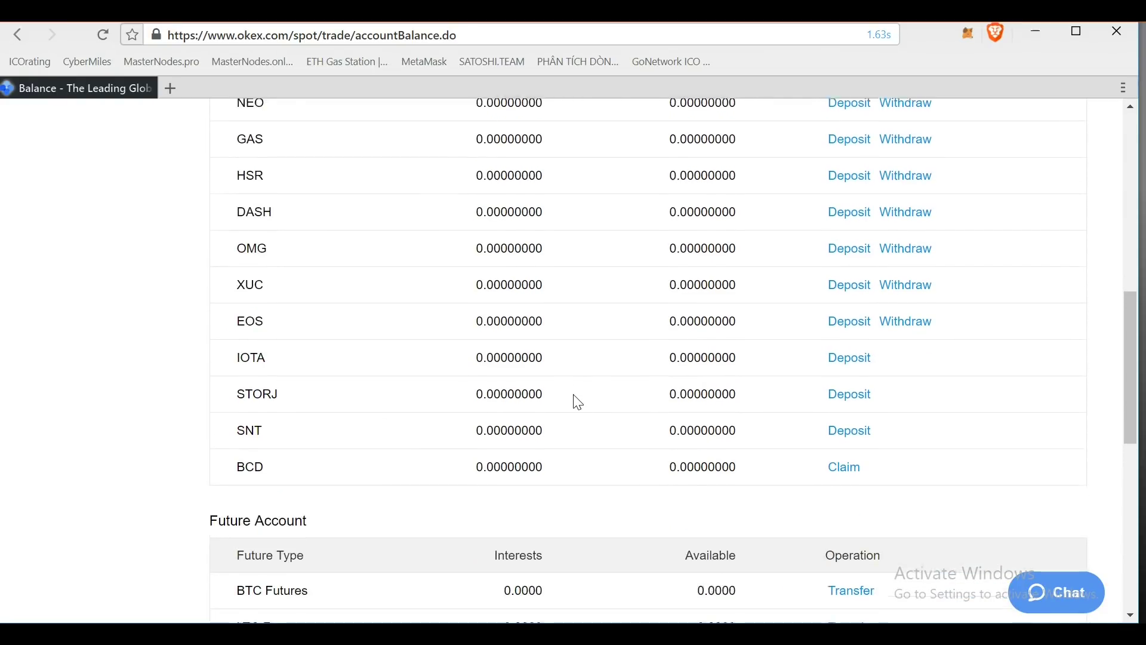
scroll(578, 403, "up", 2)
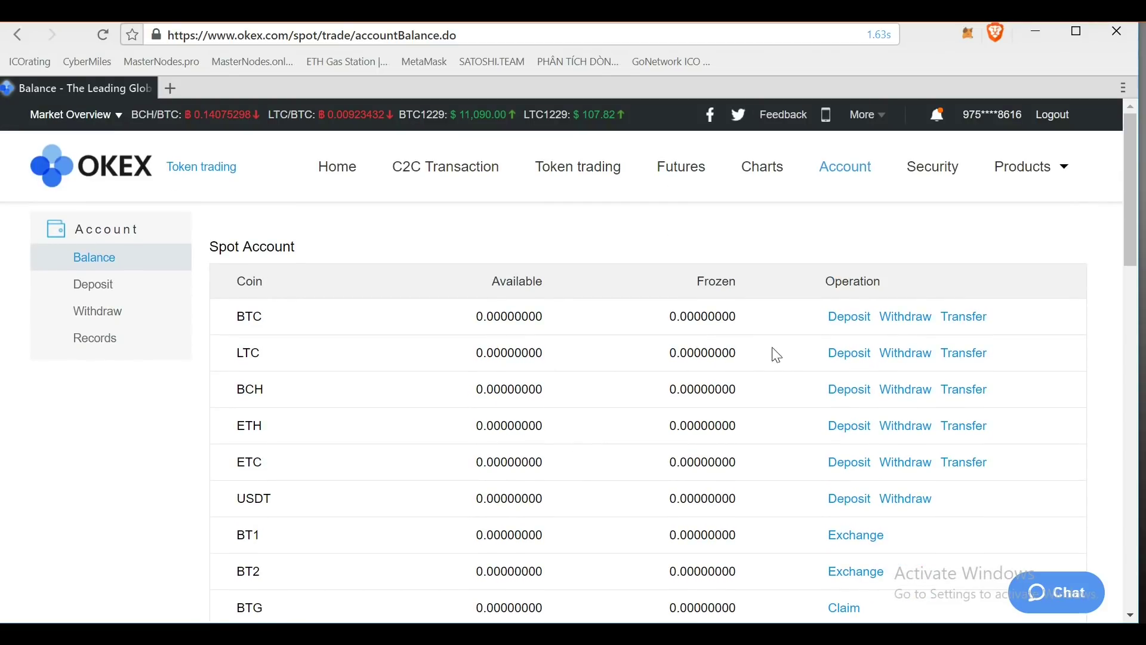
Step: Open the BTC deposit page, review its deposit address and notices, and return to the account balances
left_click(853, 320)
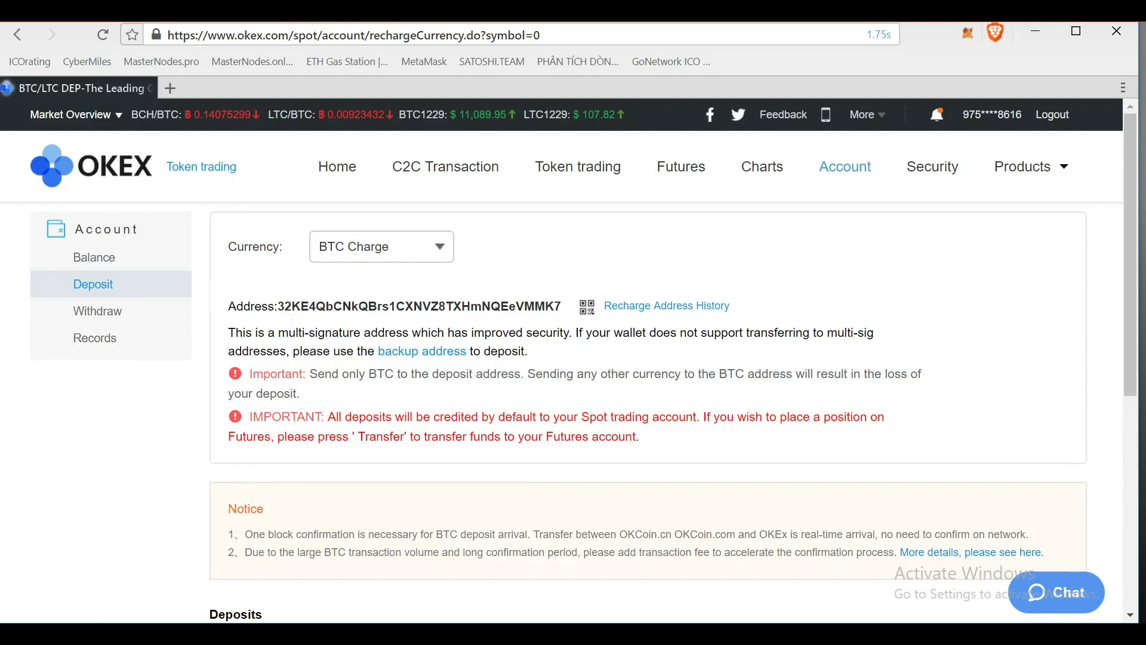
left_click_drag(325, 320, 557, 295)
left_click(297, 319)
scroll(476, 487, "down", 2)
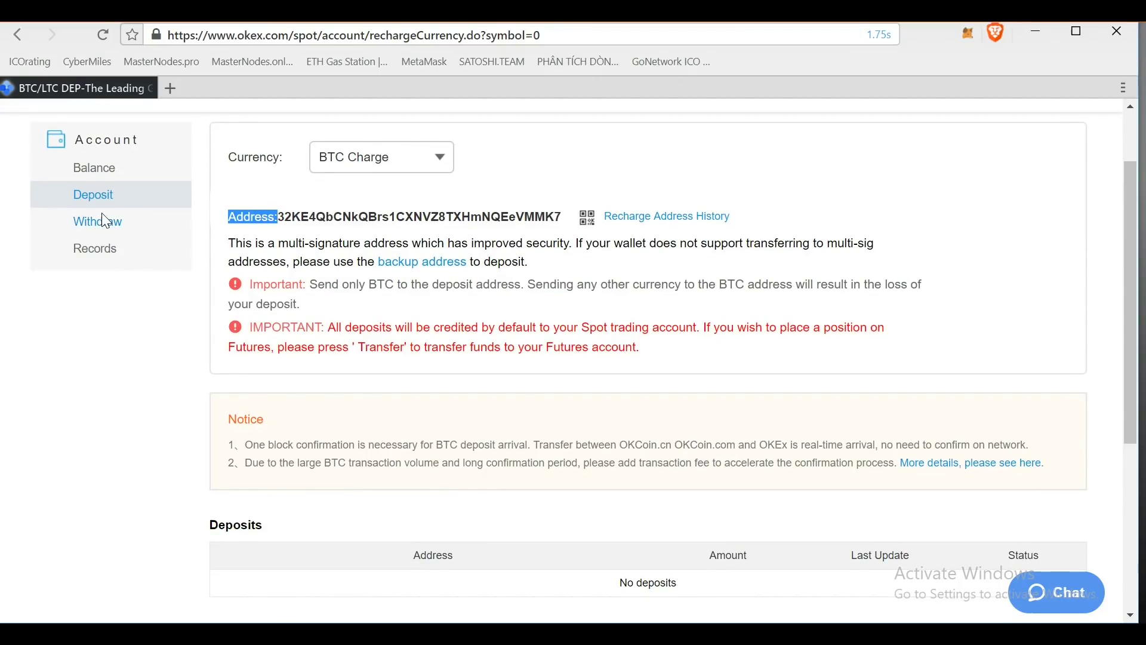
left_click(100, 168)
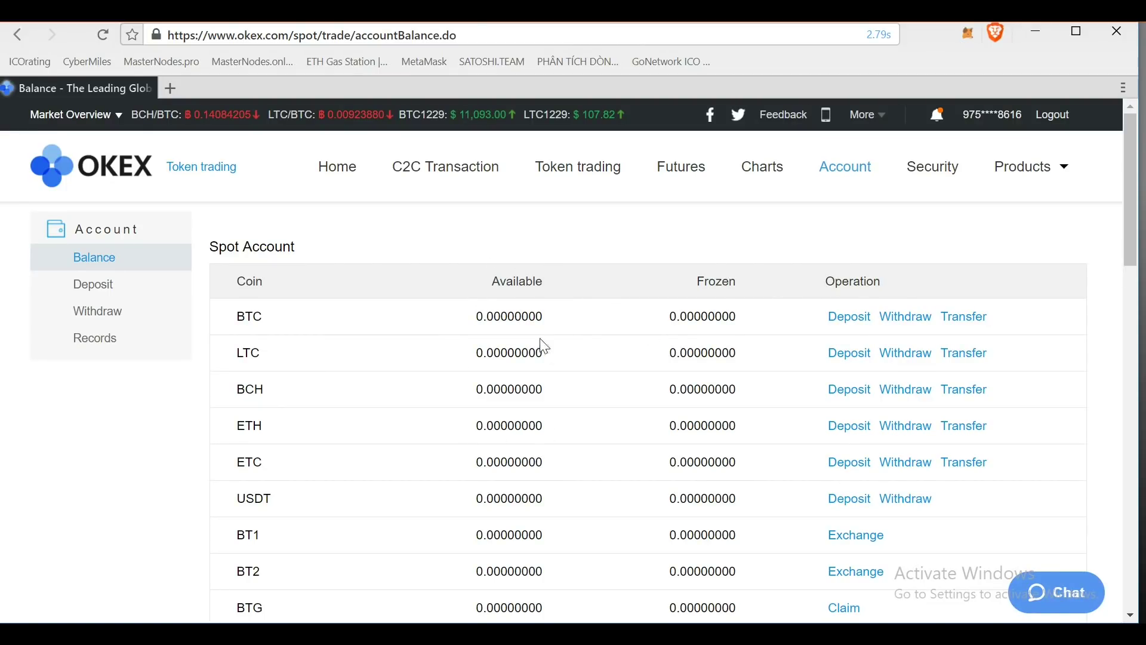
Step: Open token trading, compare the BTC, ETH and USDT markets, and look through the trading pairs of the ETH market
left_click(613, 179)
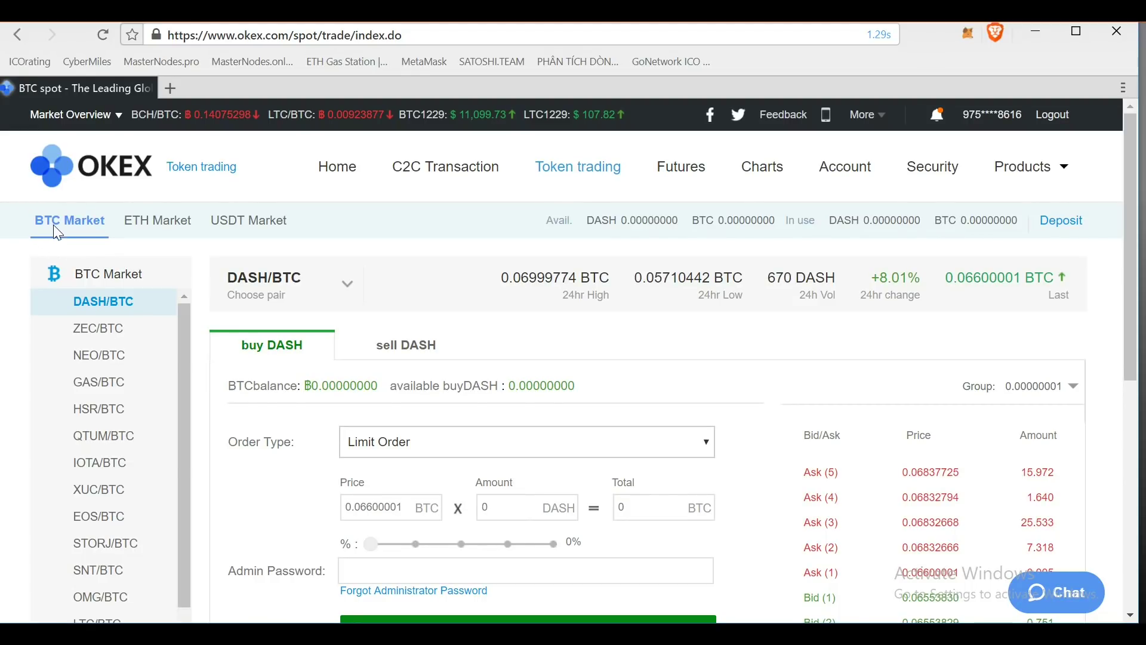
left_click(144, 220)
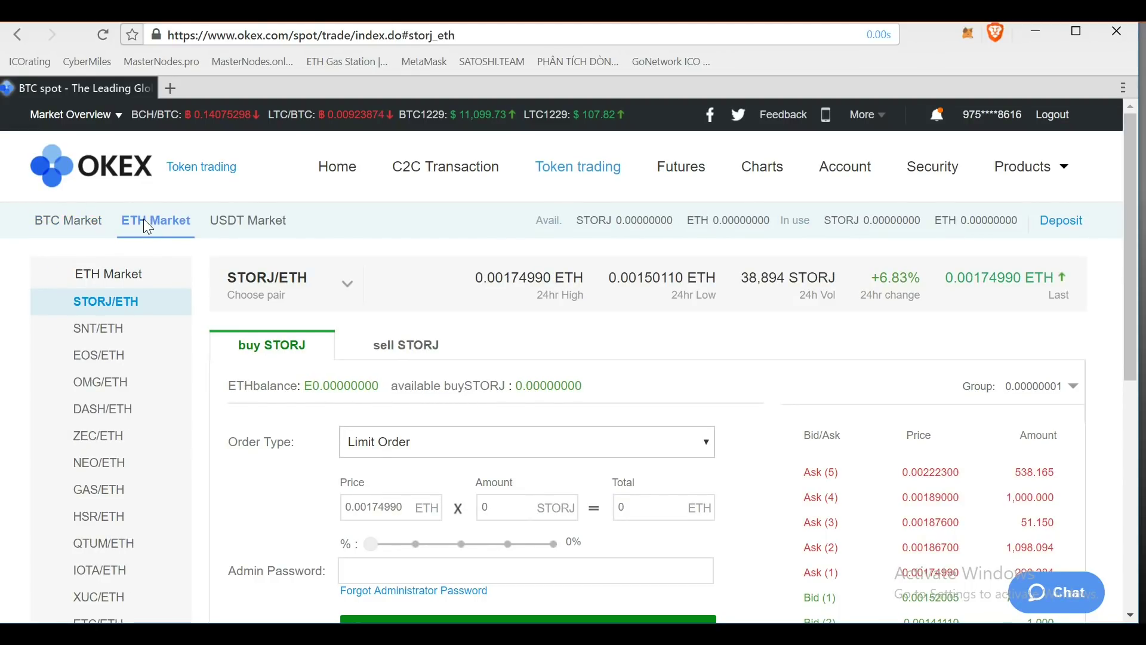
left_click(247, 227)
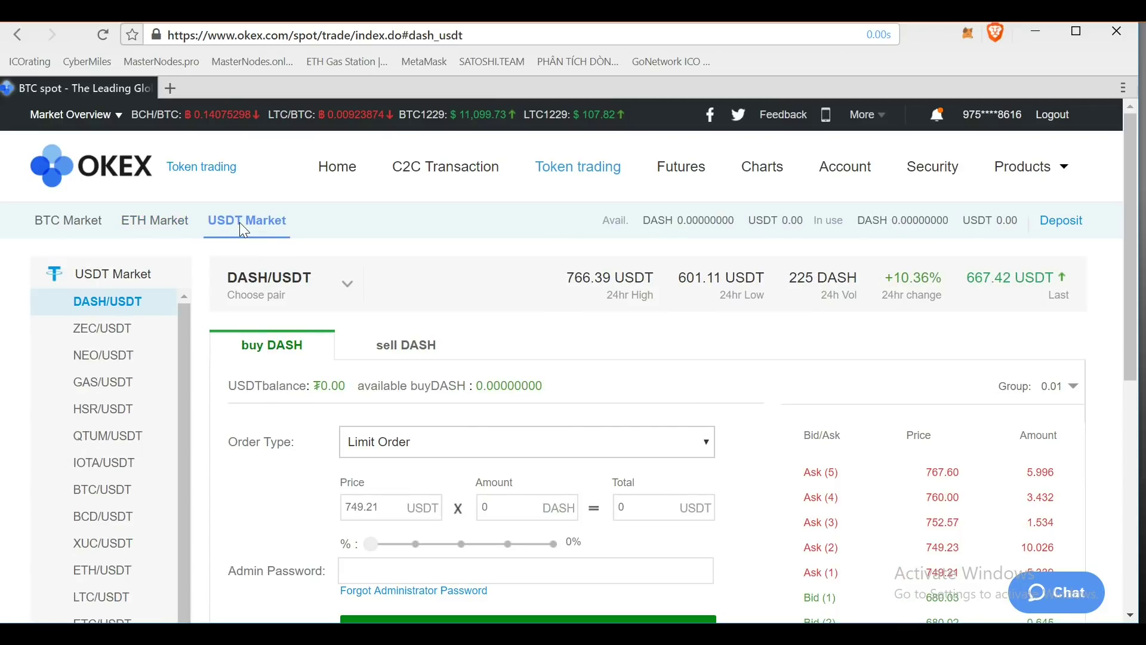
left_click(157, 223)
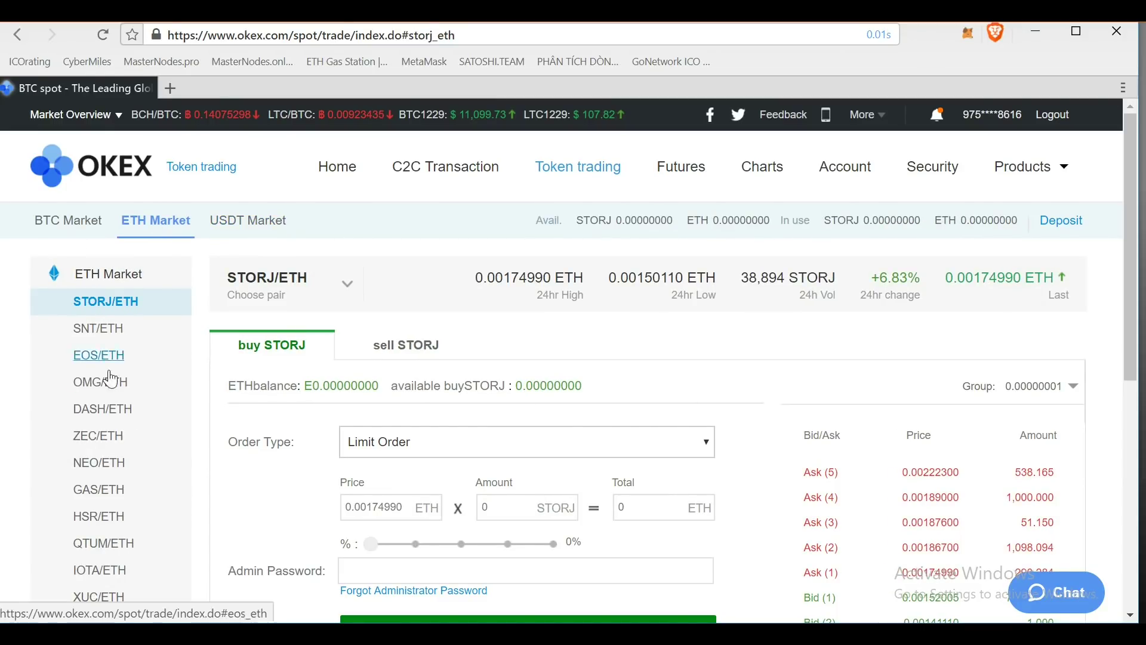
scroll(141, 415, "down", 1)
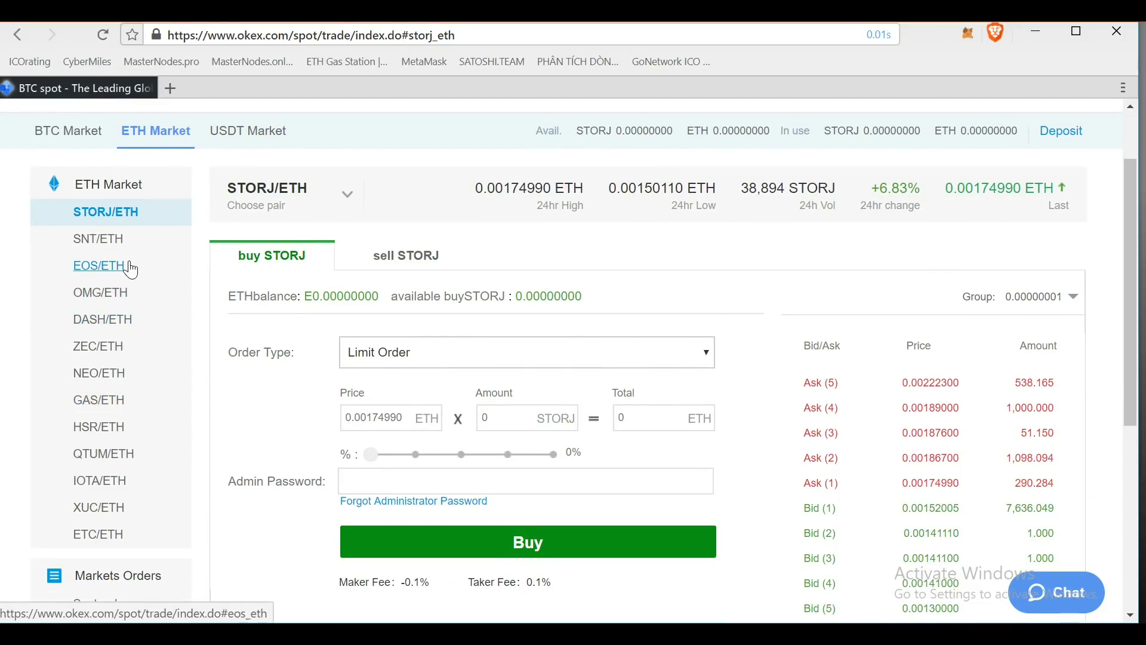
scroll(117, 503, "up", 1)
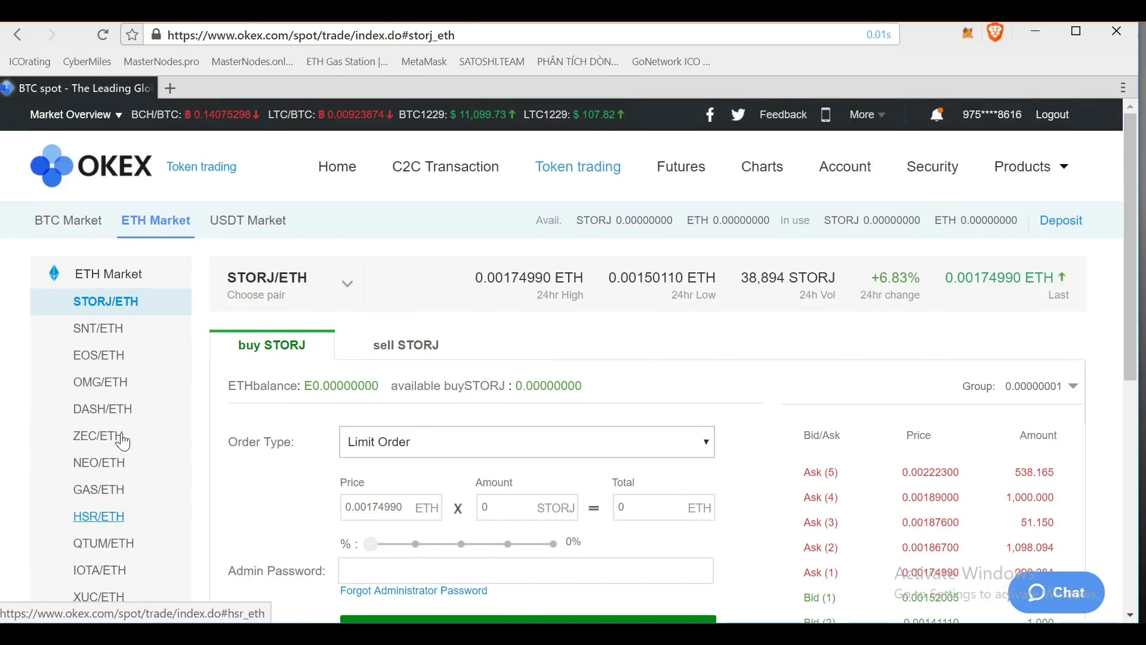
scroll(122, 441, "down", 2)
scroll(122, 441, "up", 1)
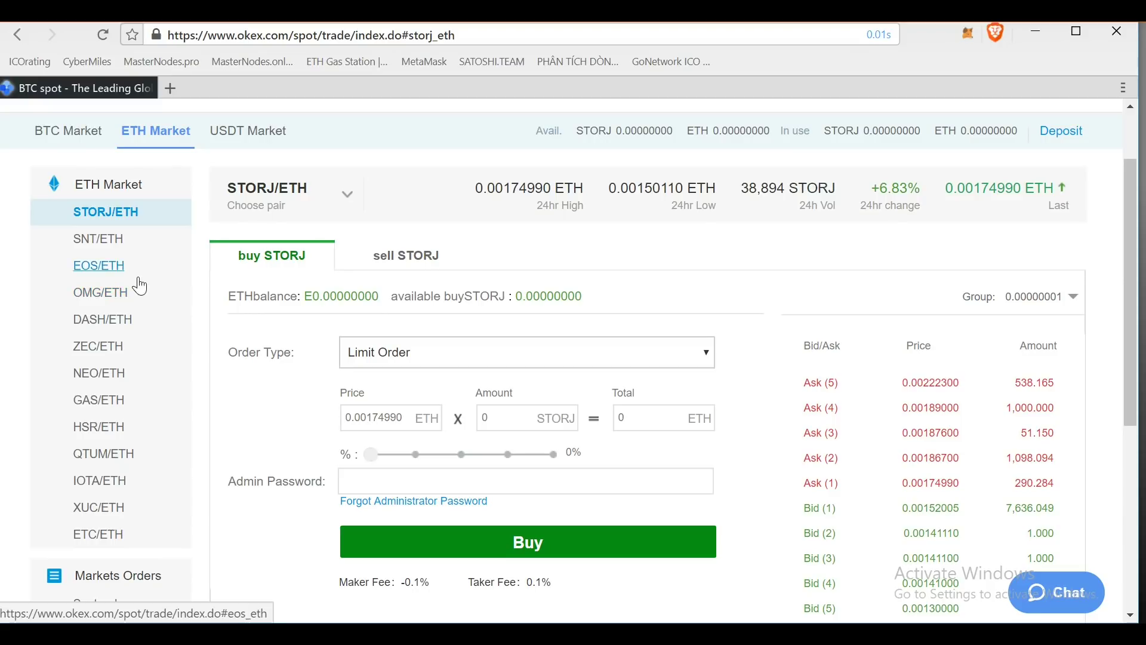
Step: Fill in an amount of 100 STORJ on the STORJ/ETH limit buy order and view the recent open orders
left_click(380, 417)
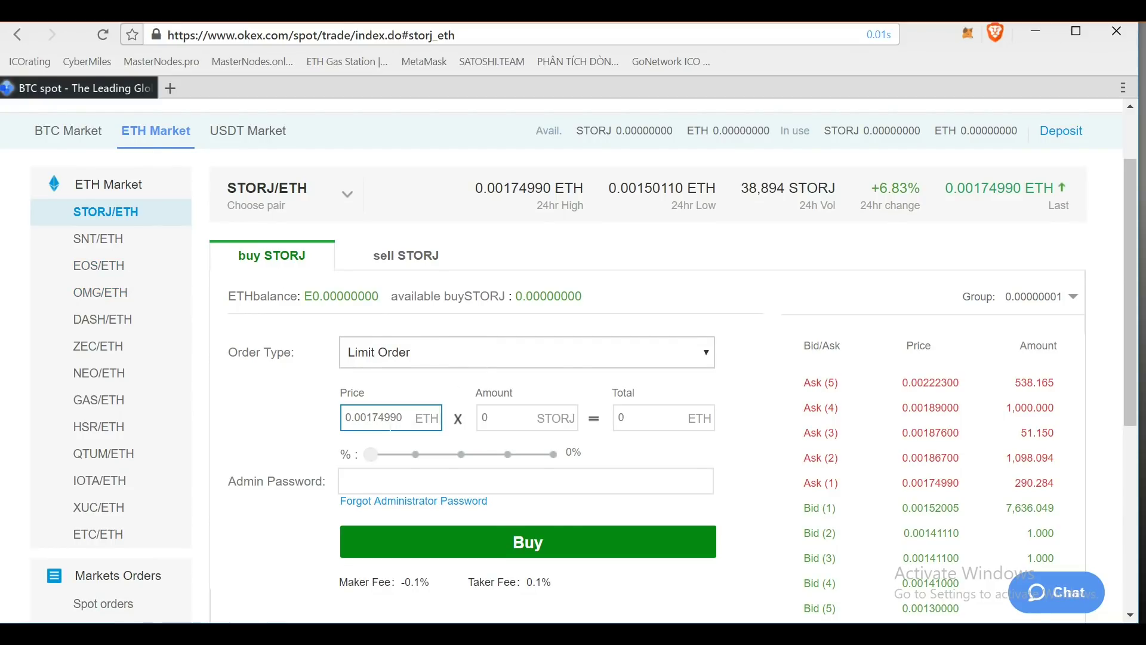
scroll(874, 343, "down", 1)
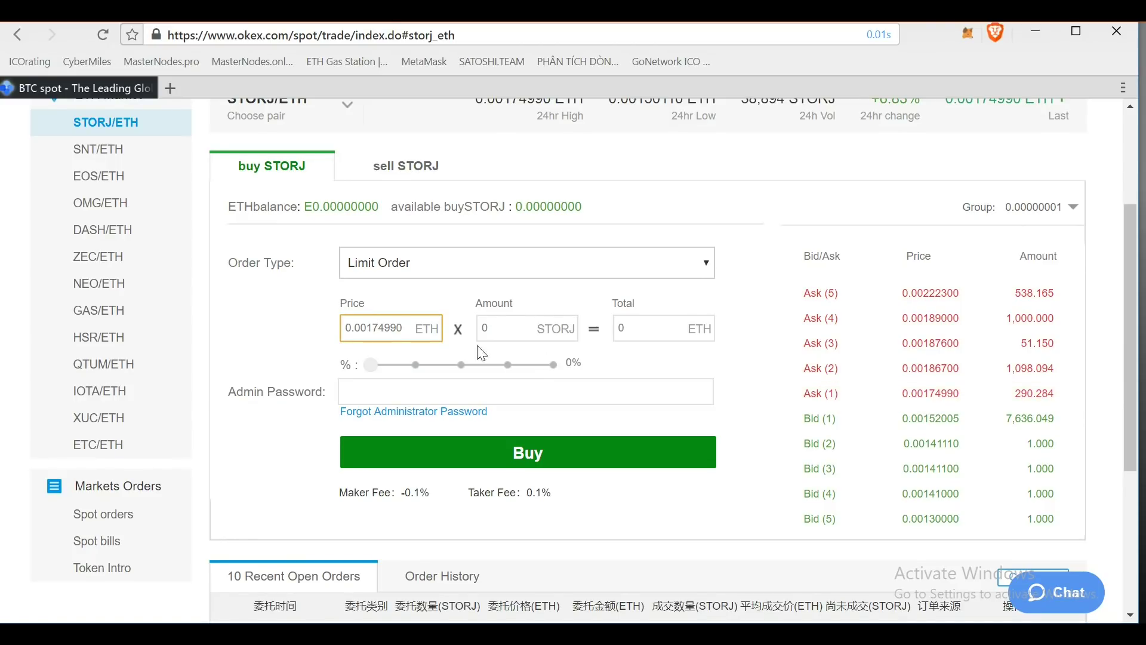
left_click(378, 328)
key("Tab")
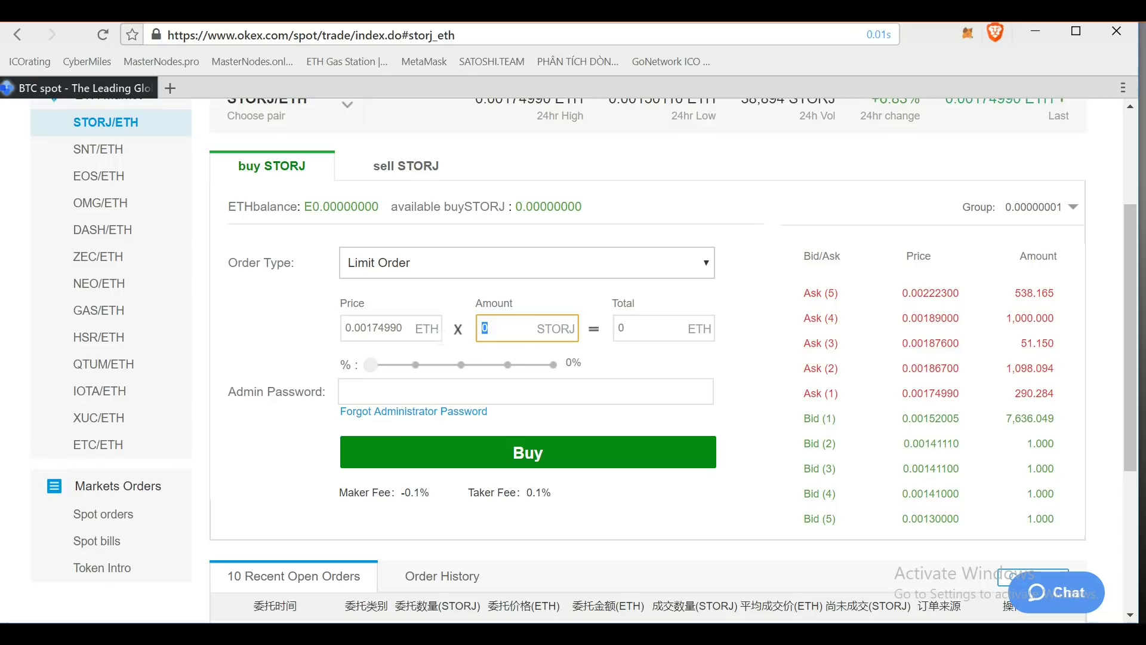
type("100")
left_click(672, 336)
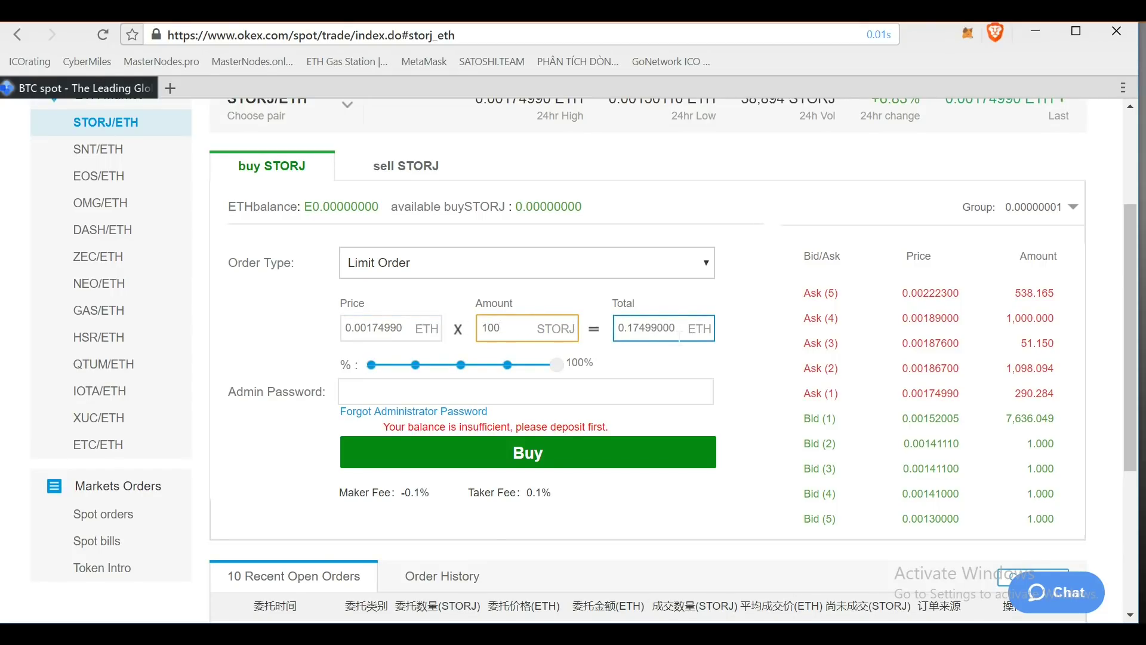
left_click(452, 382)
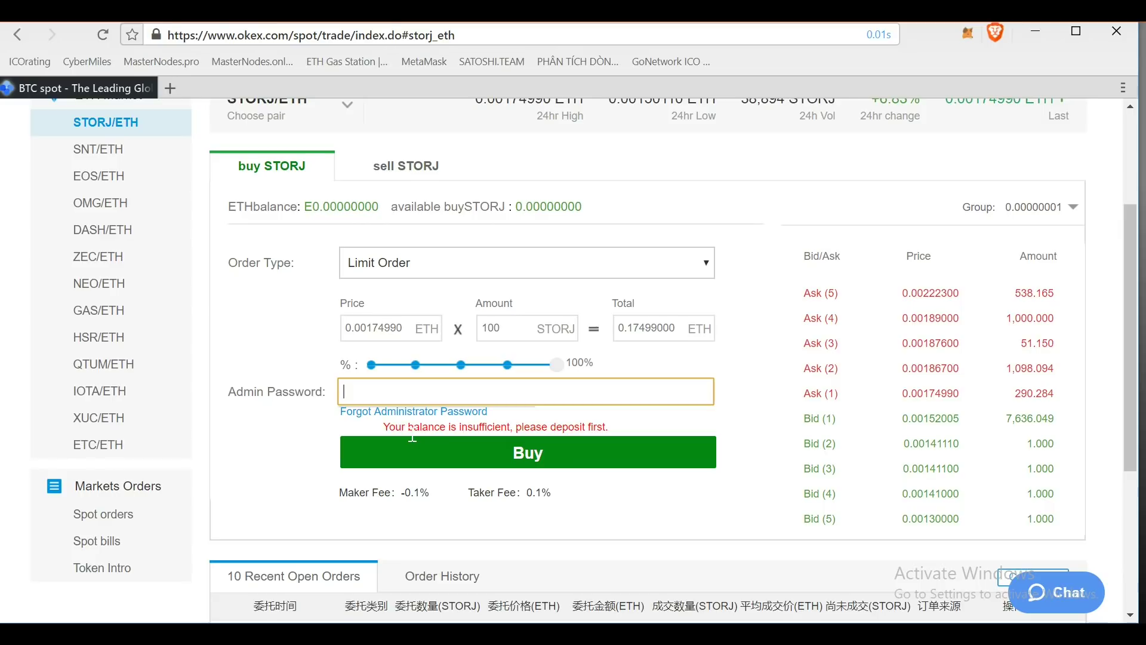
scroll(412, 436, "down", 3)
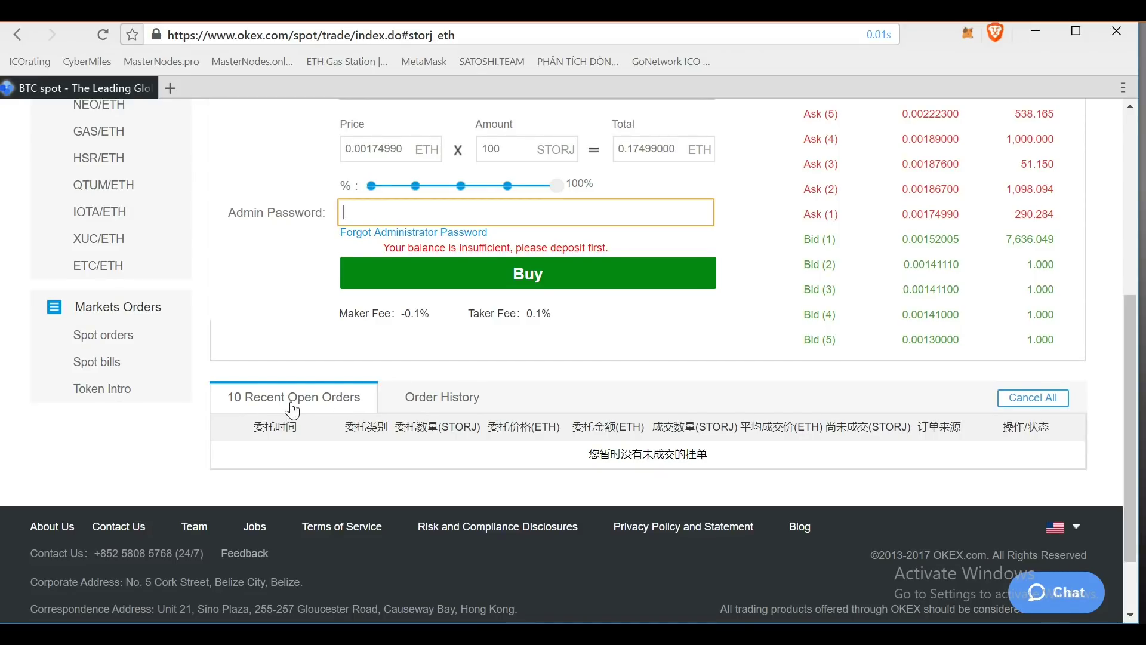
Step: View the STORJ/ETH order history and look over the order book's price grouping and buy form
scroll(292, 405, "up", 3)
scroll(295, 405, "down", 3)
left_click(433, 405)
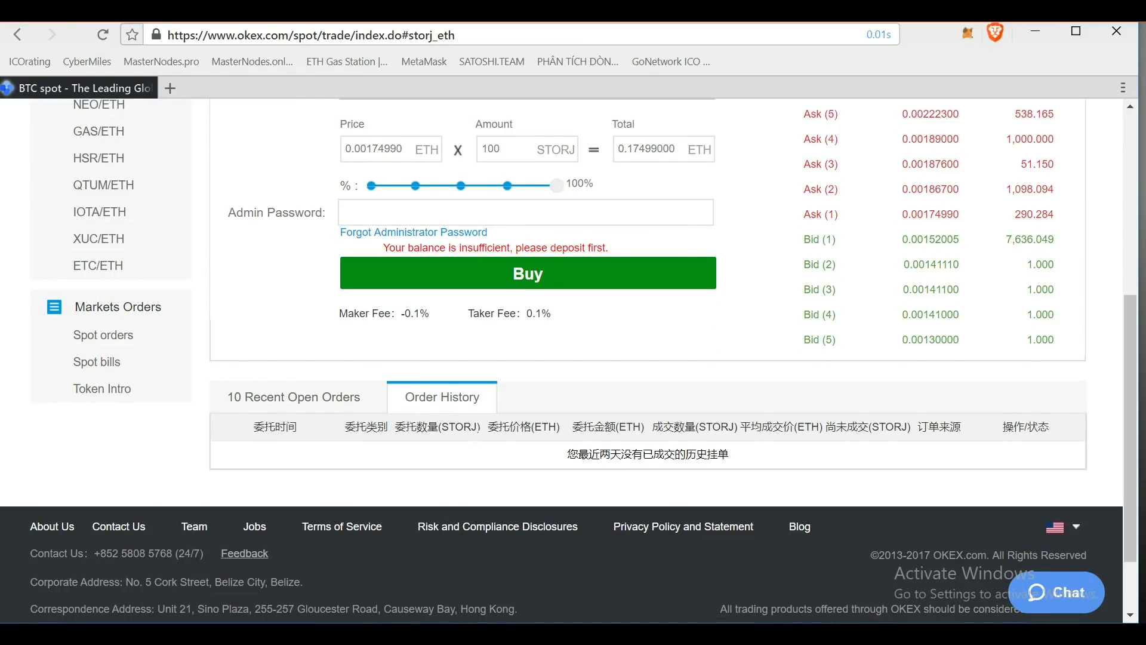
scroll(501, 445, "up", 6)
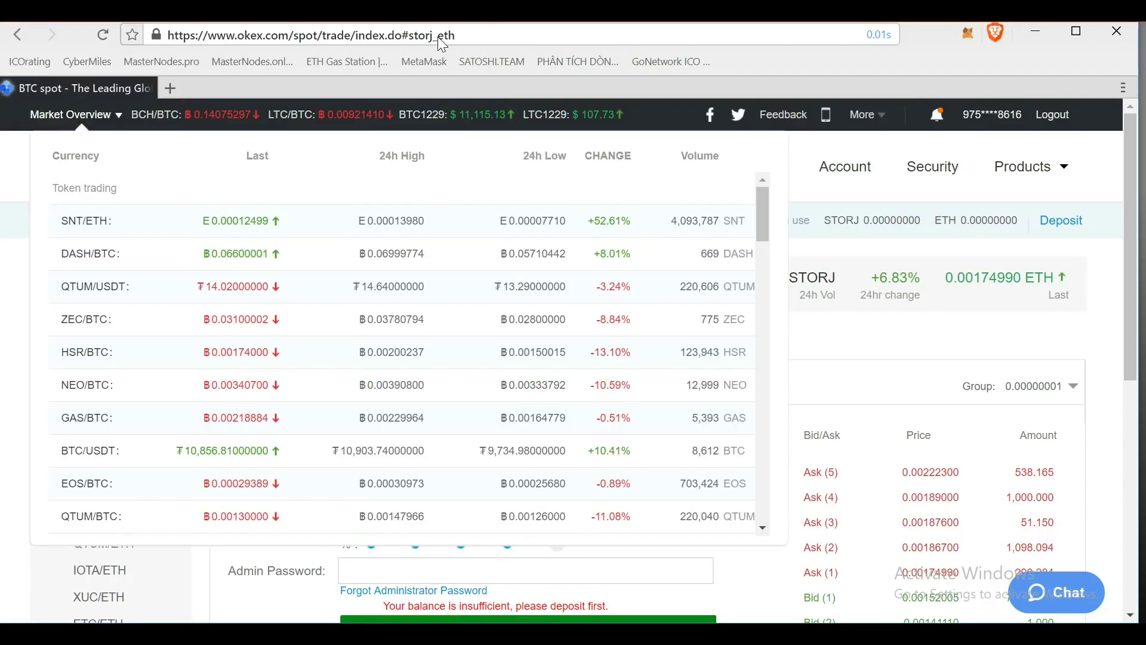
left_click(1073, 387)
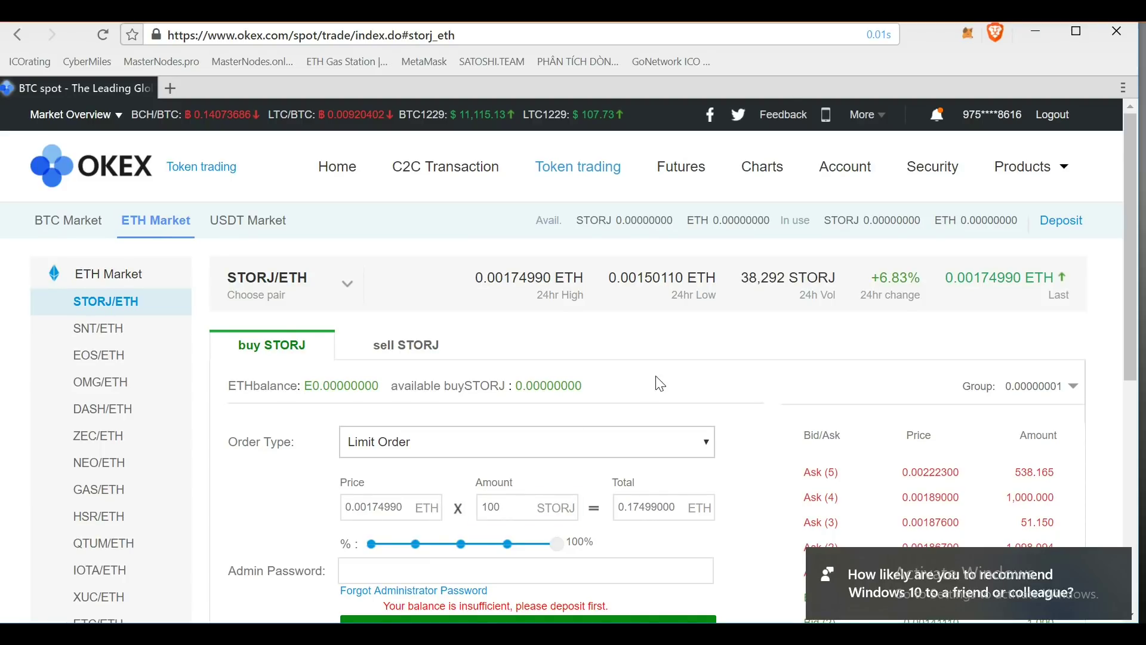
scroll(659, 384, "down", 2)
scroll(751, 203, "up", 2)
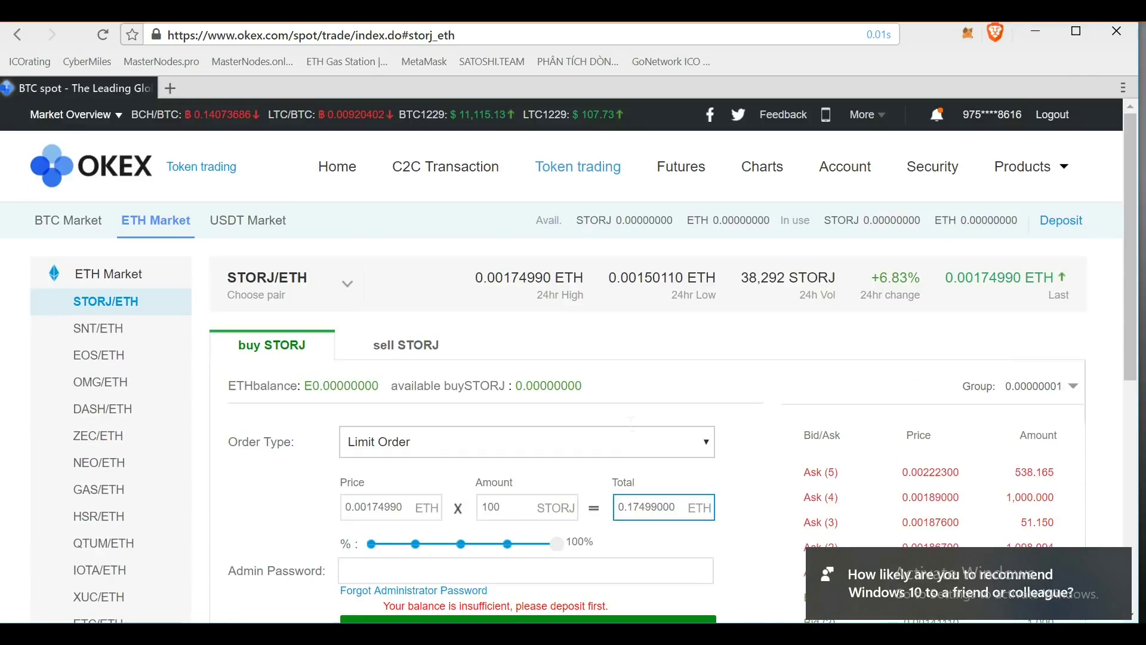
Step: Open the STORJ/ETH spot chart and set its candle interval to 1h
left_click(765, 167)
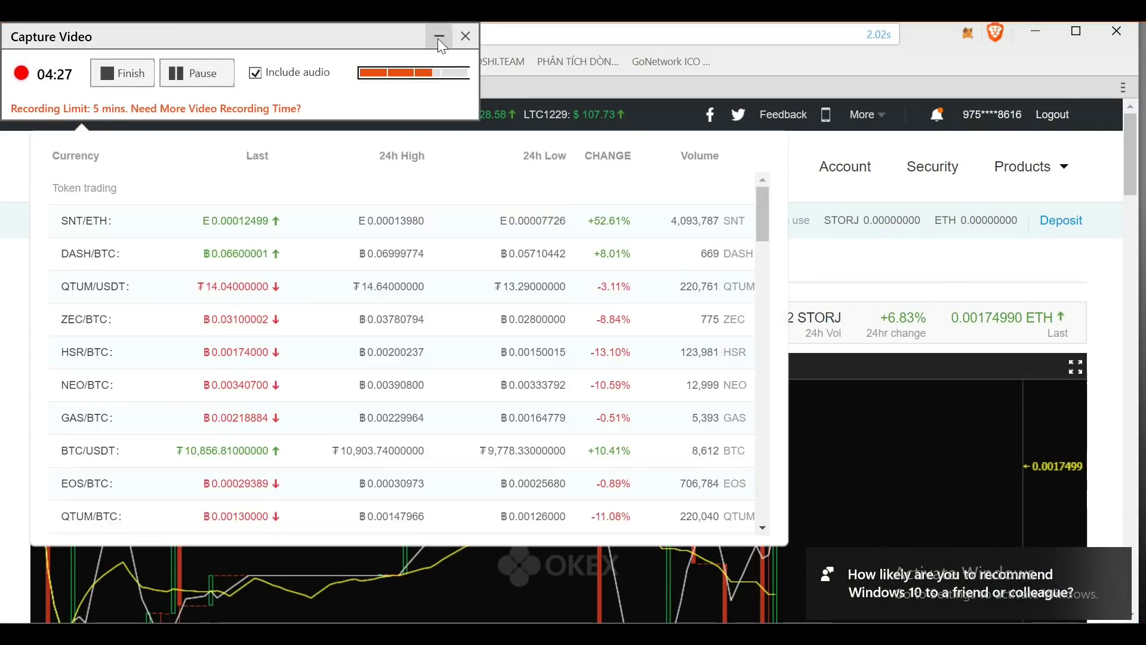
left_click(440, 36)
scroll(1113, 332, "down", 2)
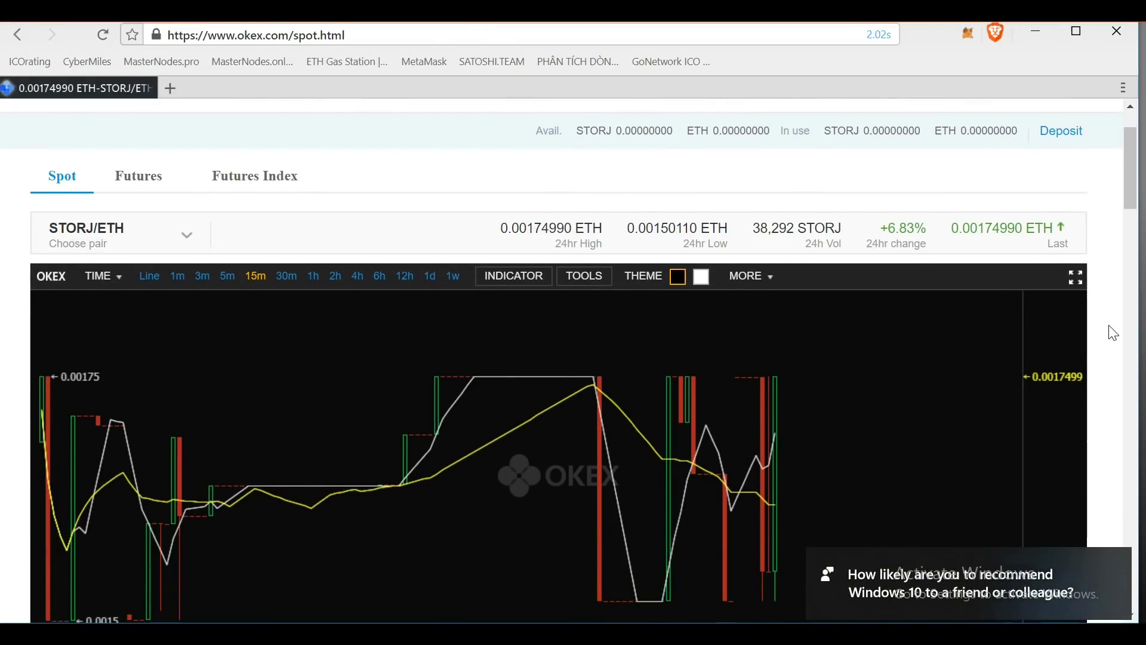
scroll(1114, 332, "down", 3)
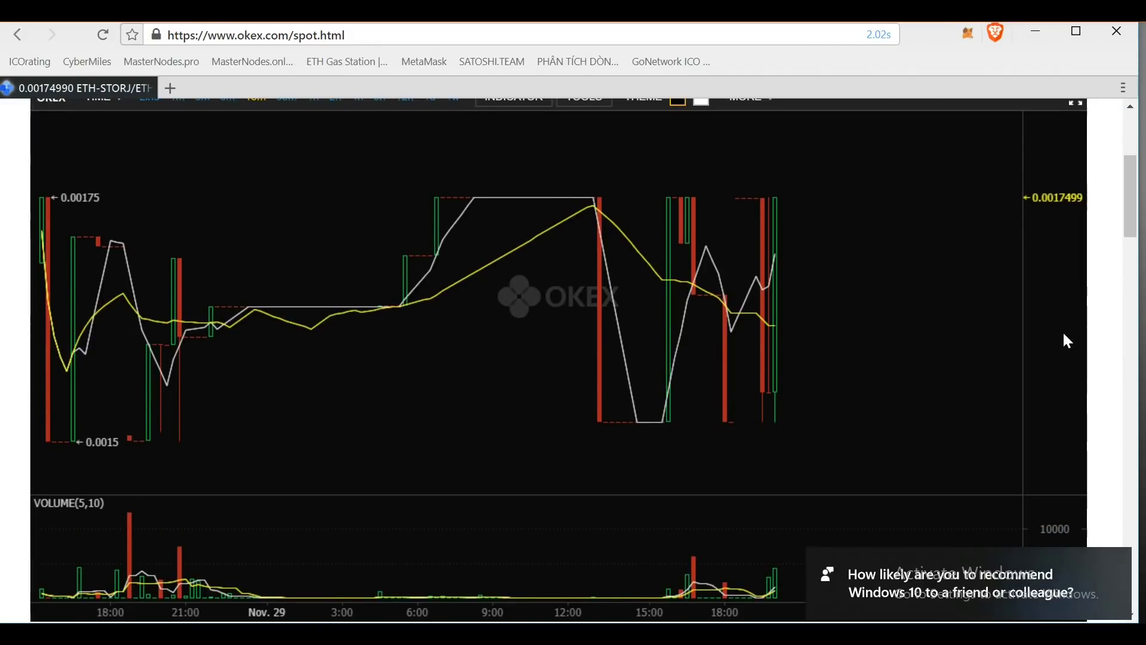
scroll(1062, 331, "up", 2)
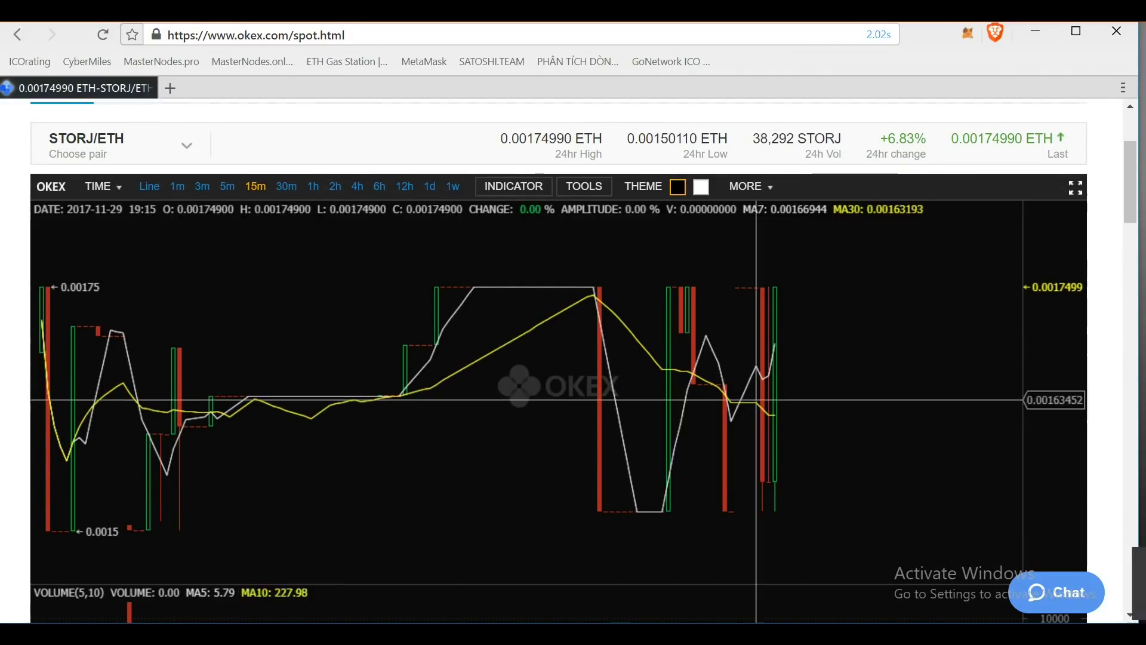
left_click(313, 187)
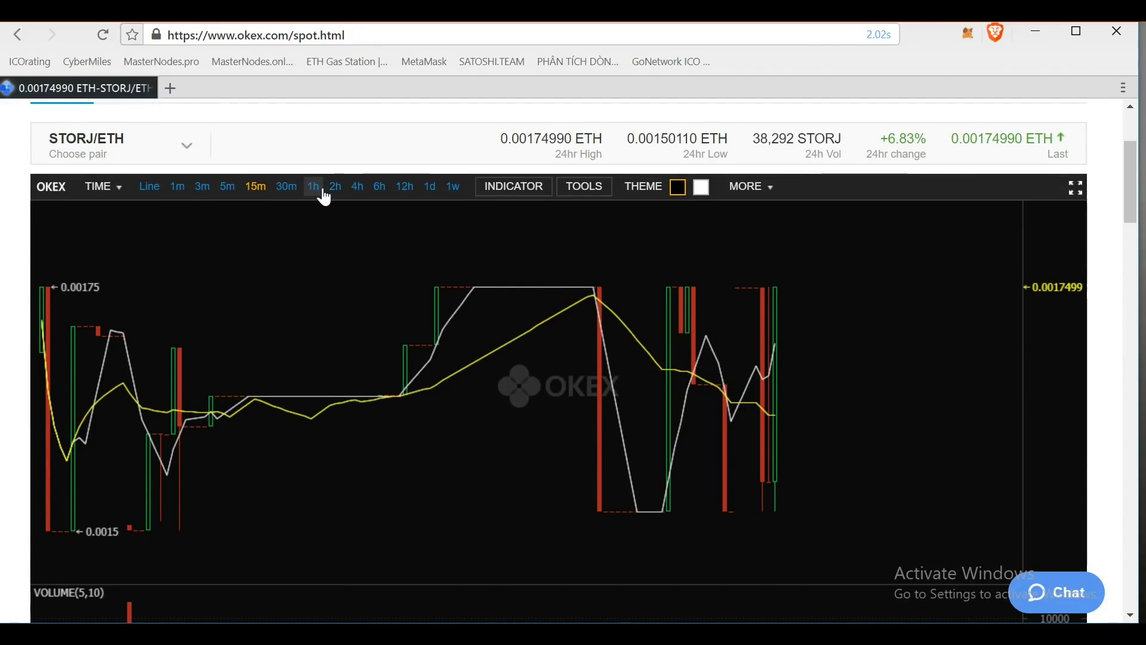
Step: Look through the limit order buy and sell forms, bid and ask orders, and recent trades below the STORJ/ETH chart
scroll(693, 360, "down", 5)
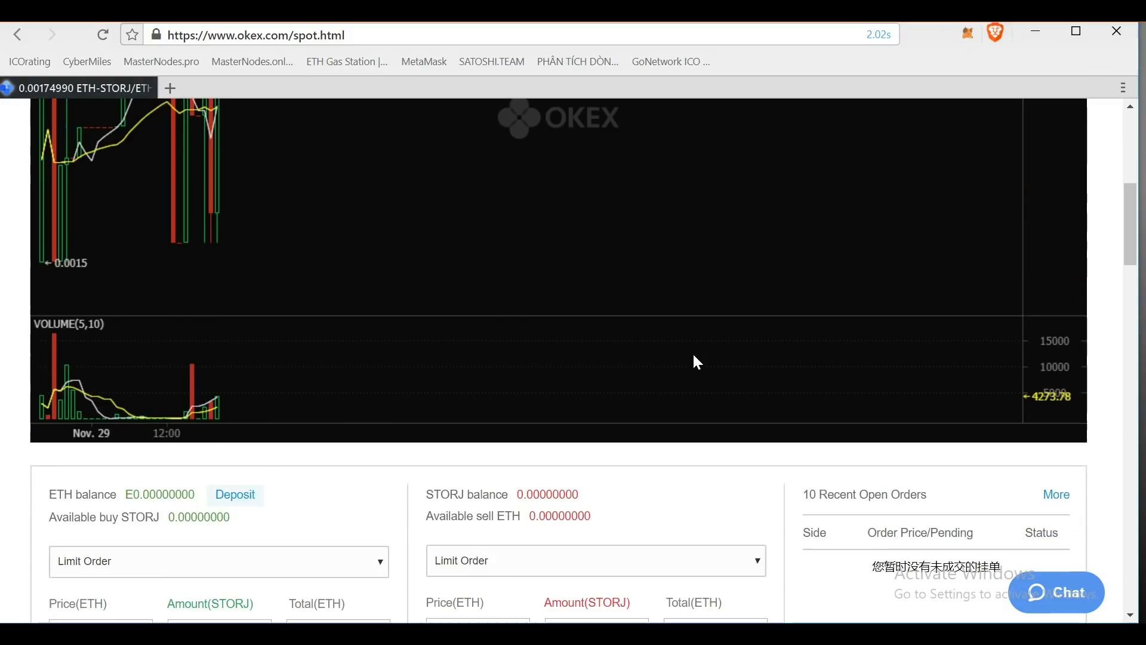
scroll(687, 365, "down", 3)
scroll(384, 351, "down", 3)
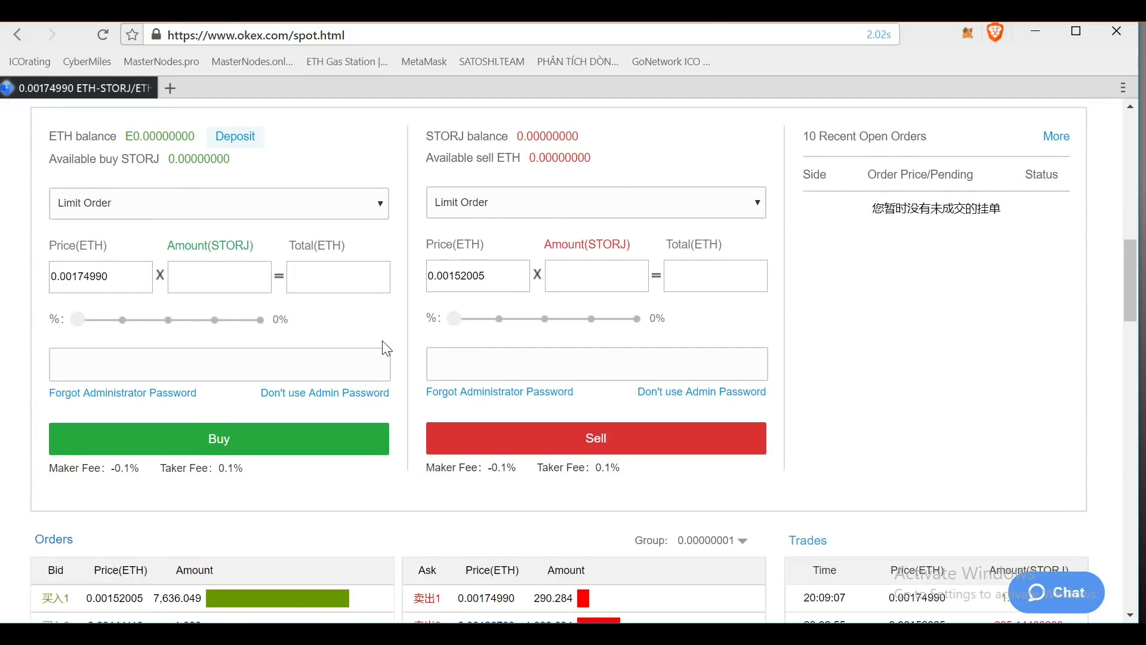
scroll(268, 307, "up", 2)
scroll(440, 335, "down", 4)
scroll(448, 335, "down", 1)
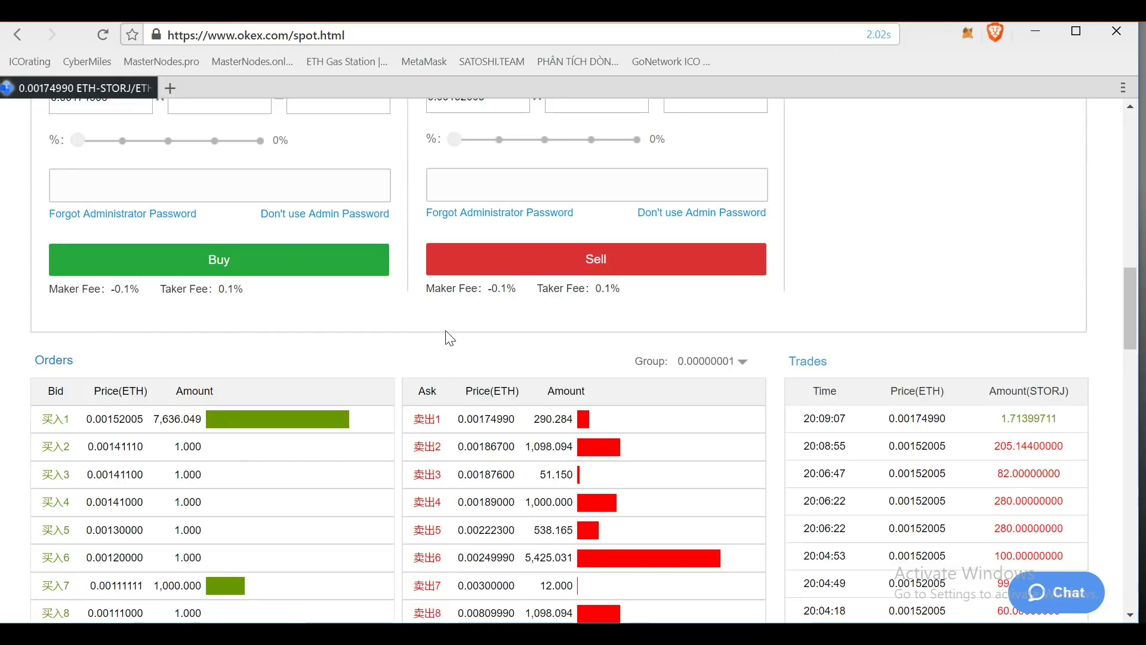
scroll(377, 379, "down", 6)
scroll(634, 406, "down", 2)
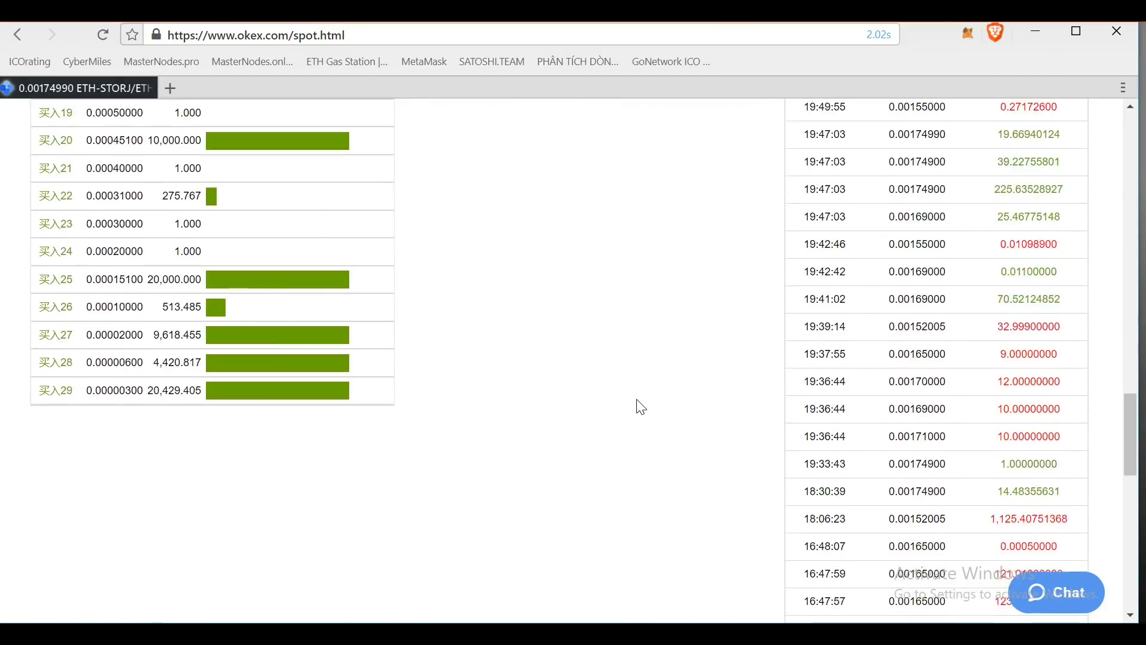
scroll(637, 404, "up", 15)
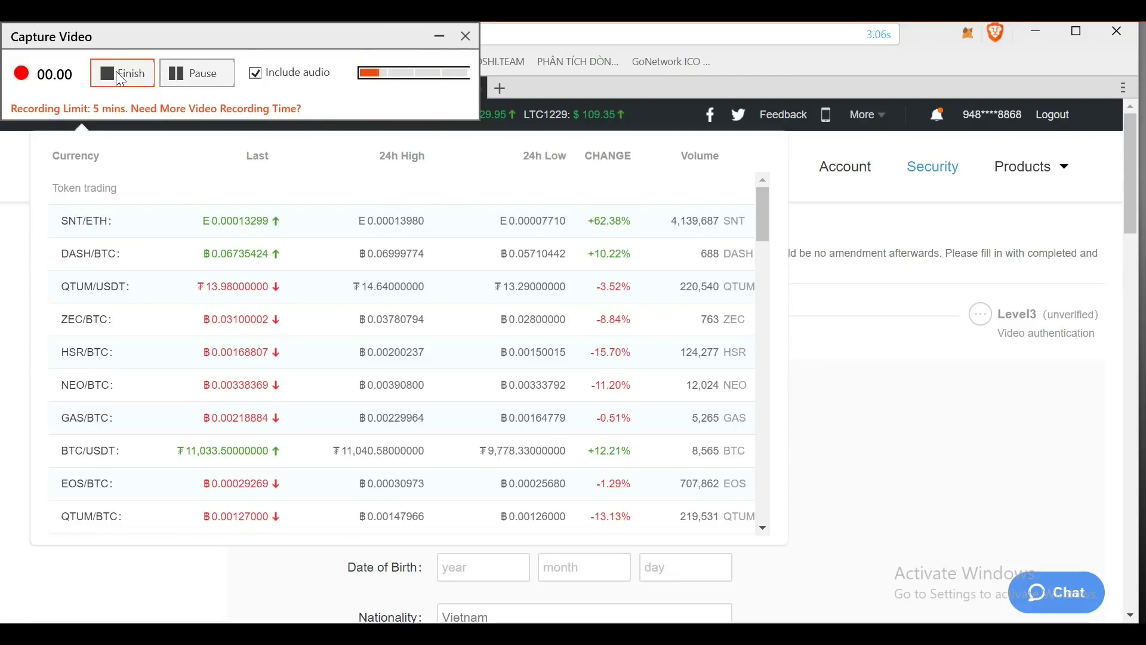
Step: Open the C2C Transaction page in a new tab and look over the BTC/CNY buying and selling forms and pair list
left_click(440, 36)
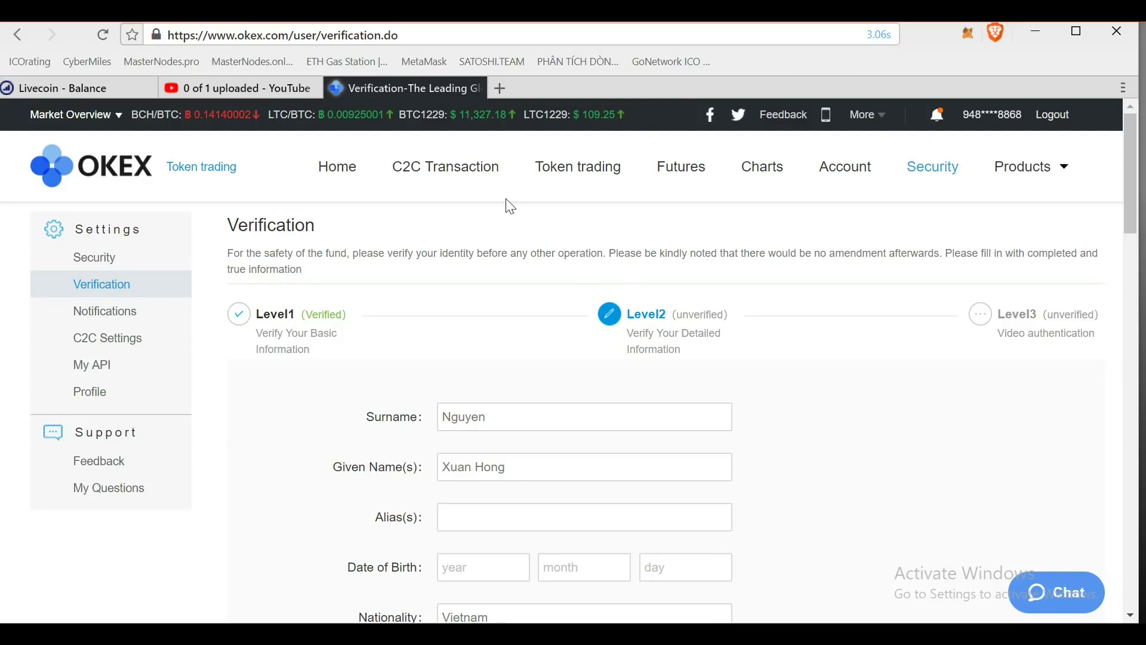
middle_click(460, 171)
left_click(558, 96)
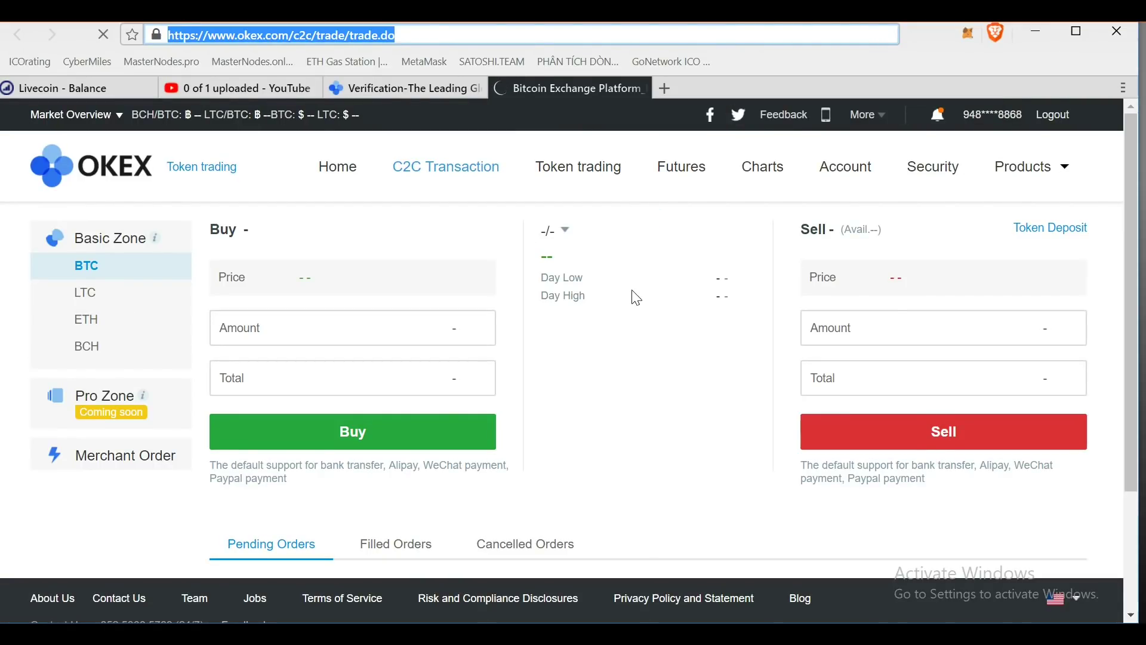
scroll(637, 297, "down", 3)
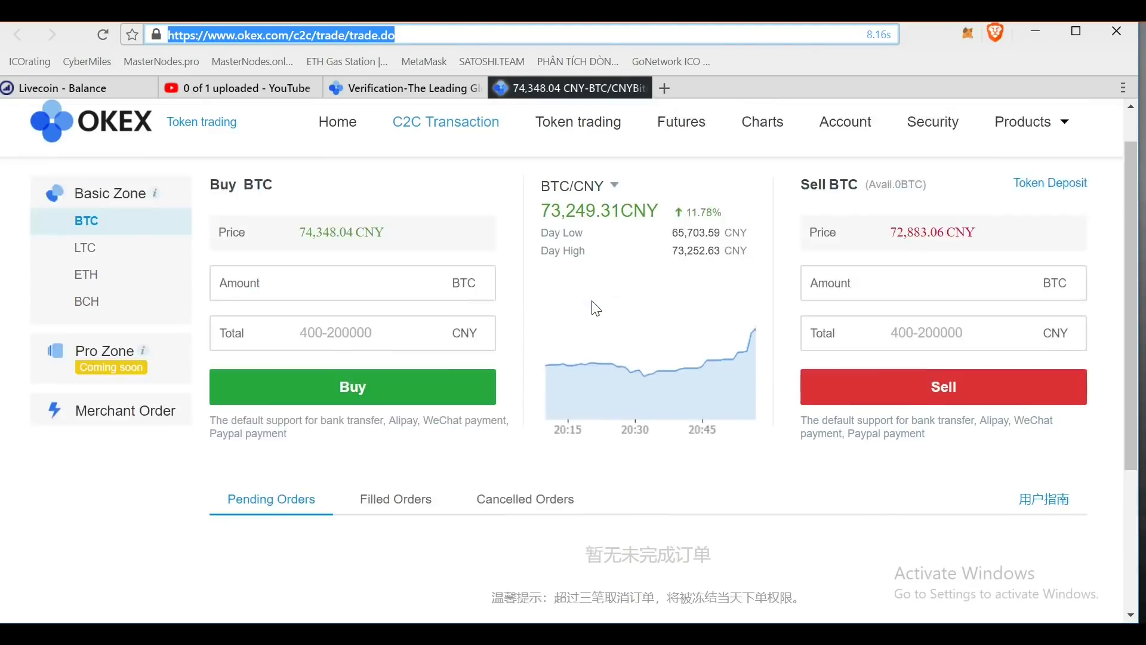
scroll(591, 307, "up", 3)
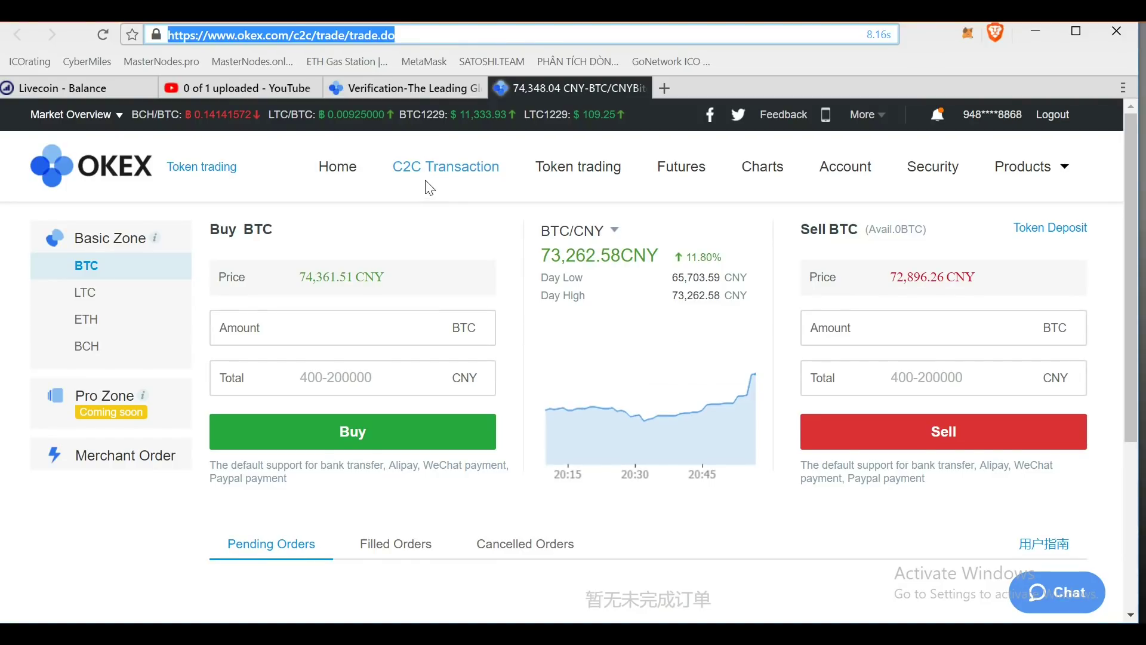
left_click(576, 231)
left_click(587, 261)
scroll(593, 314, "down", 3)
scroll(592, 314, "up", 3)
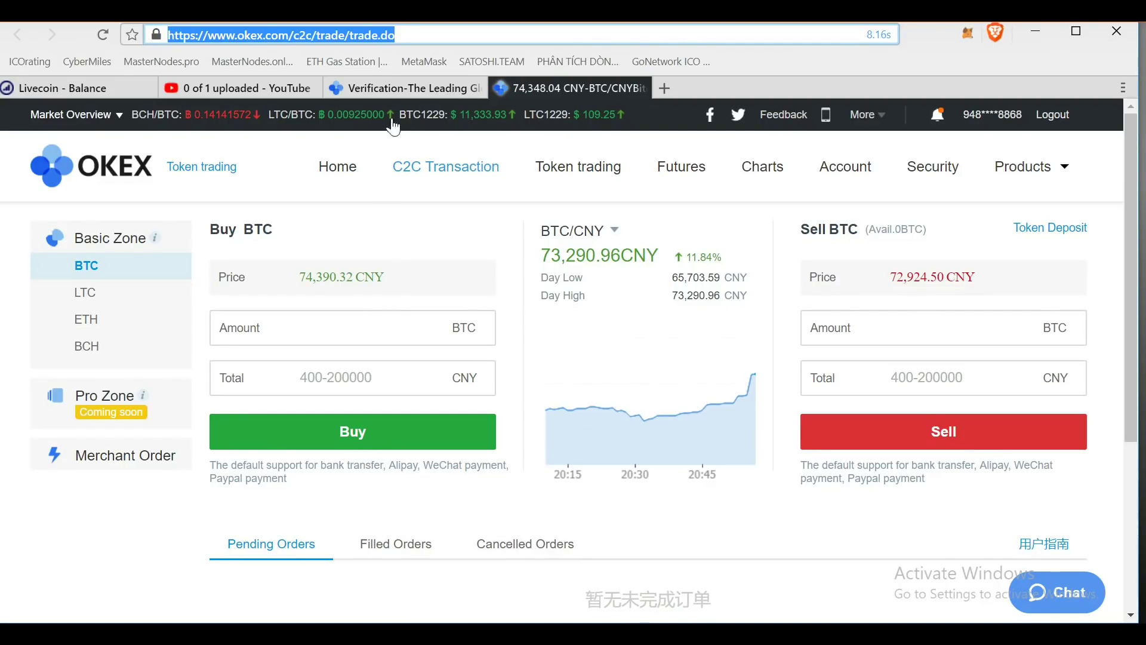
Step: Return to the account's Verification page and examine the Level2 personal details, address fields, and passport and ID upload requirements
left_click(395, 89)
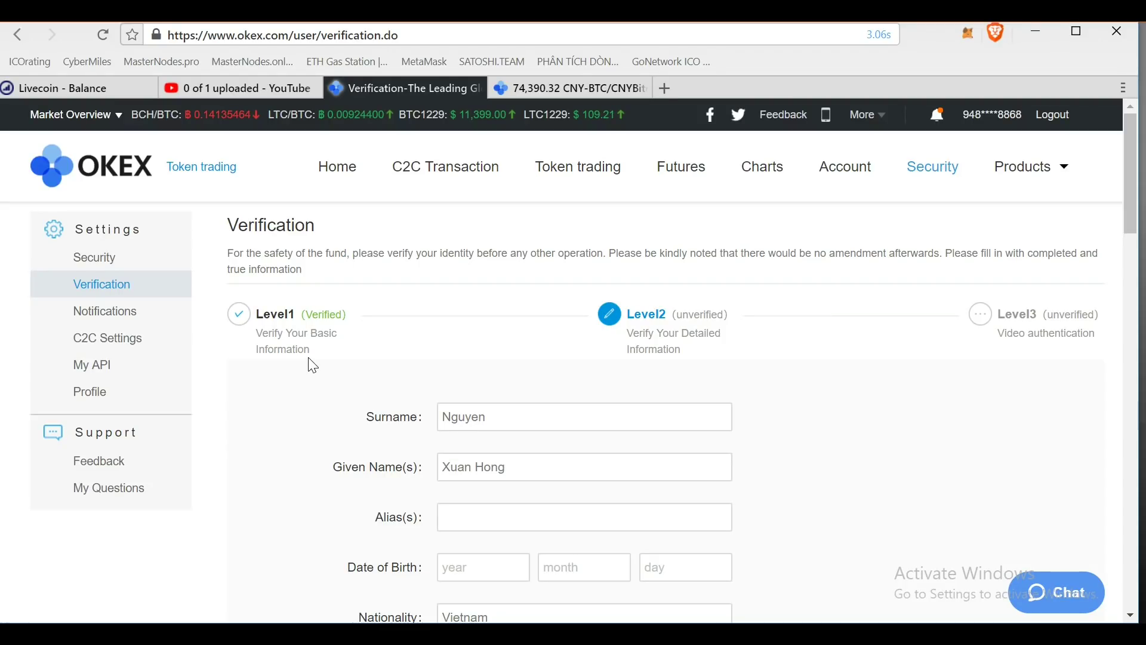
scroll(313, 366, "down", 1)
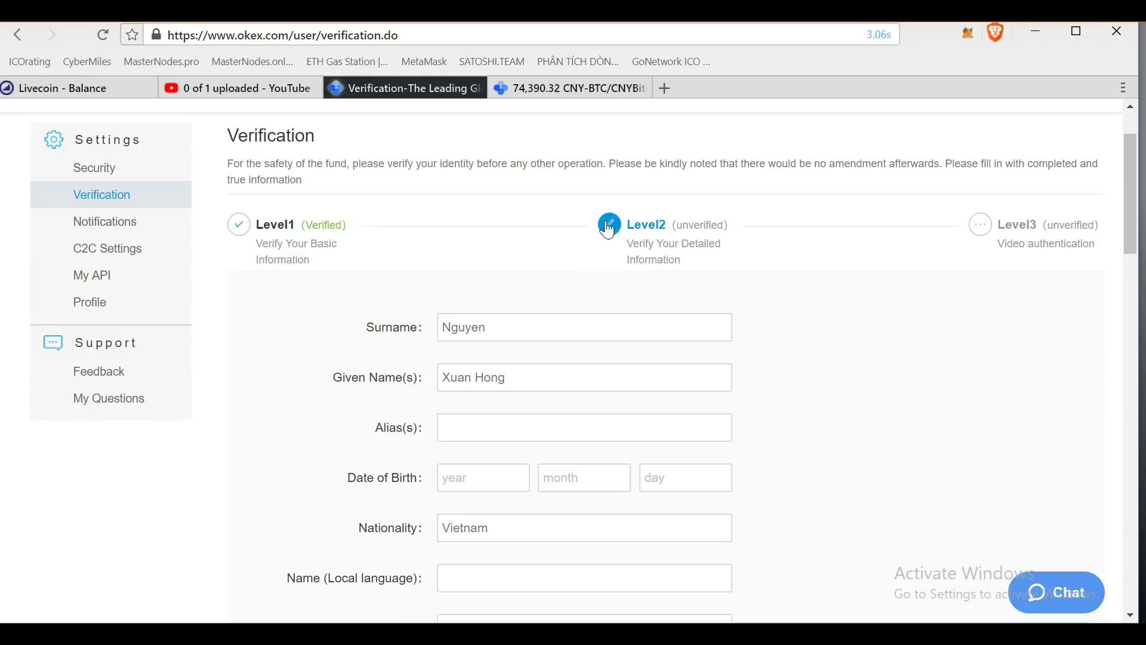
scroll(738, 275, "down", 3)
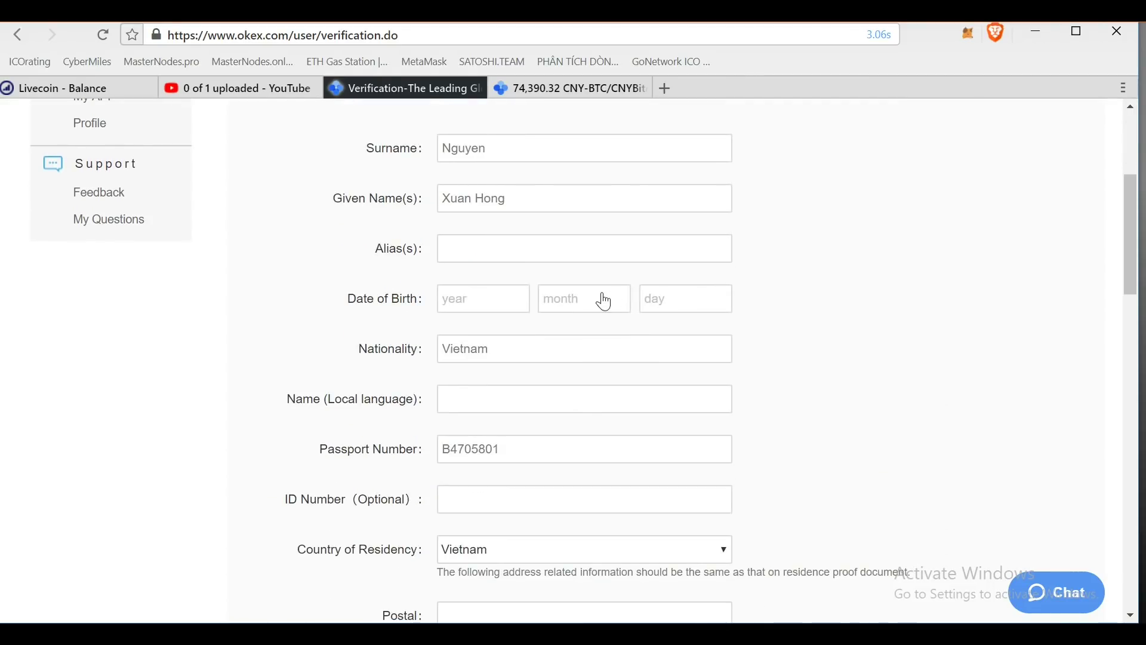
scroll(572, 321, "down", 3)
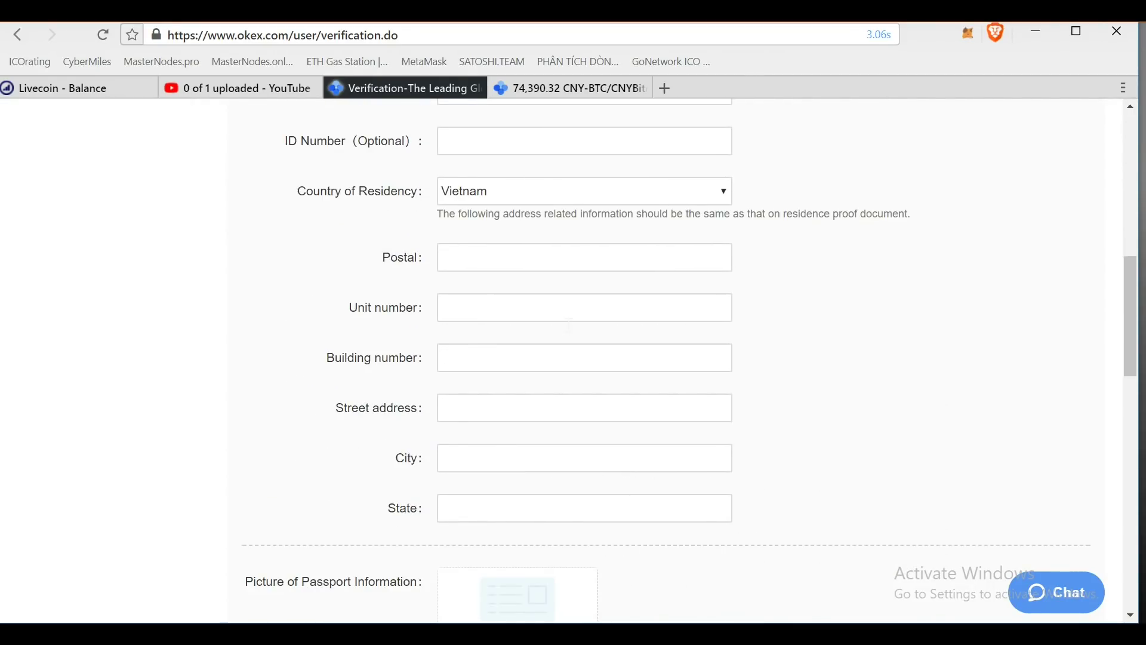
scroll(570, 325, "down", 2)
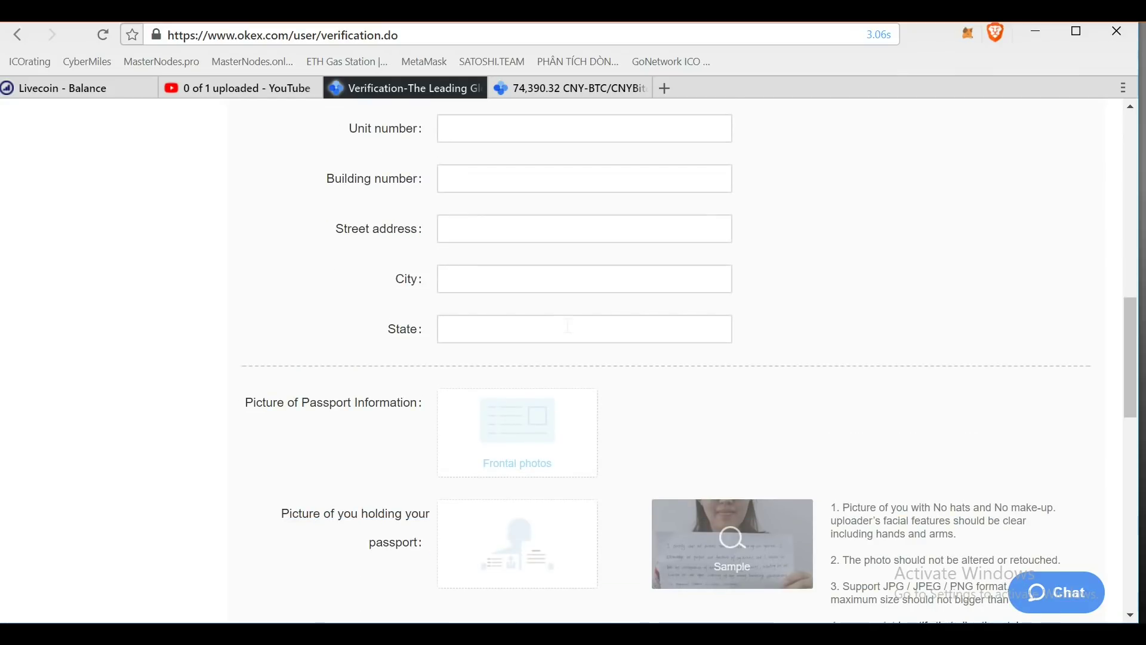
scroll(567, 325, "down", 1)
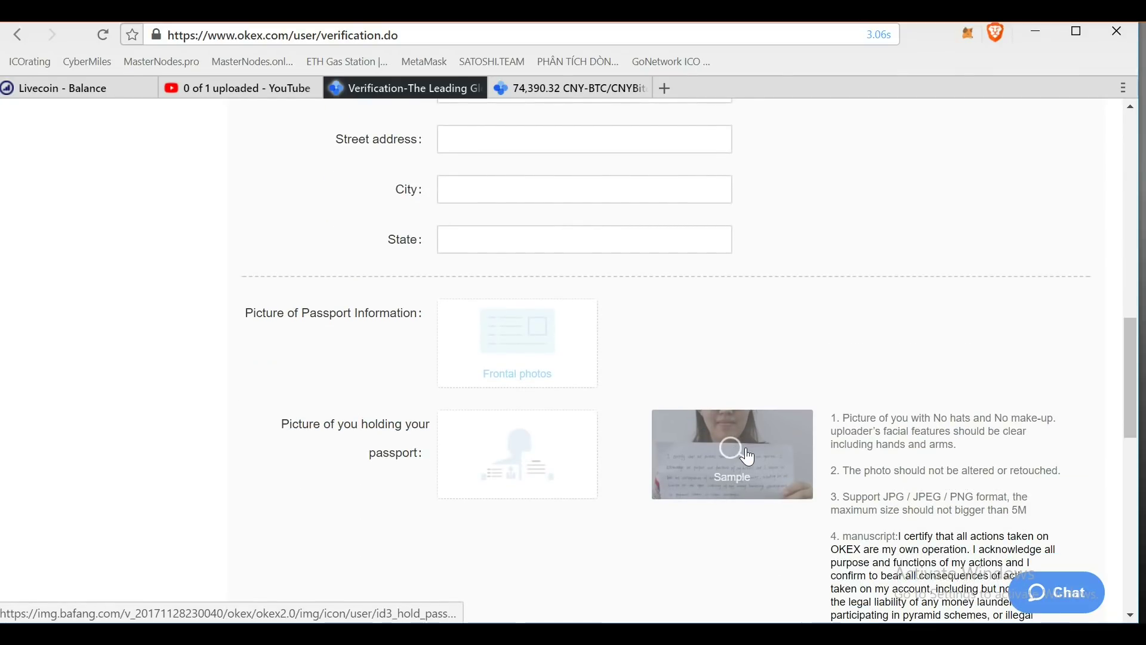
scroll(748, 457, "down", 1)
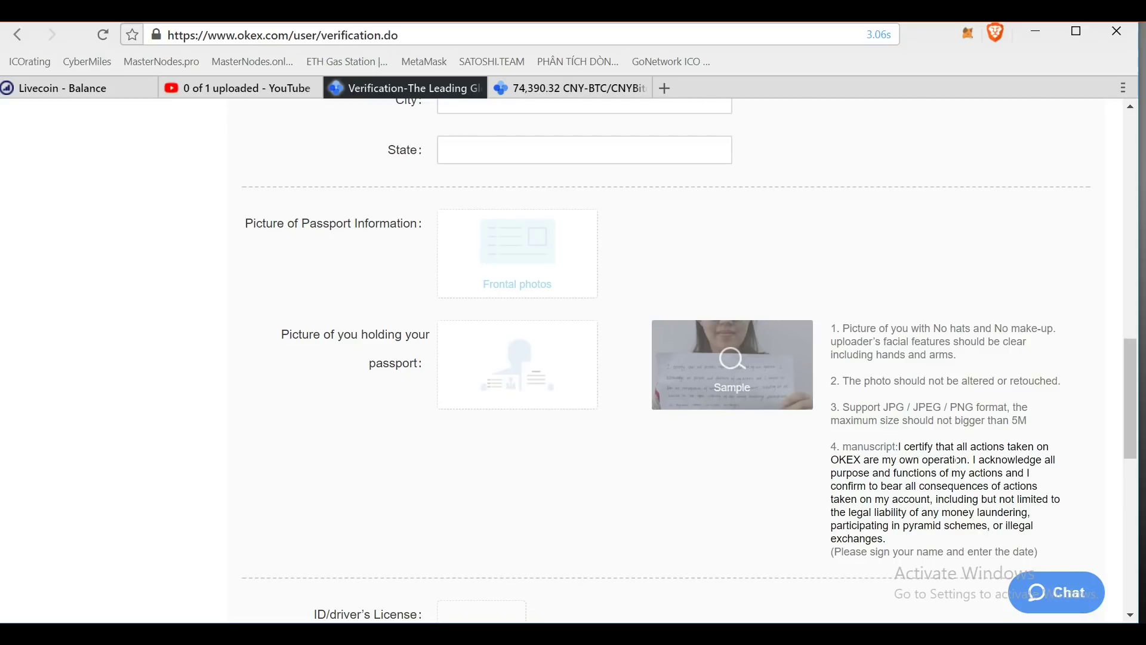
scroll(884, 480, "down", 5)
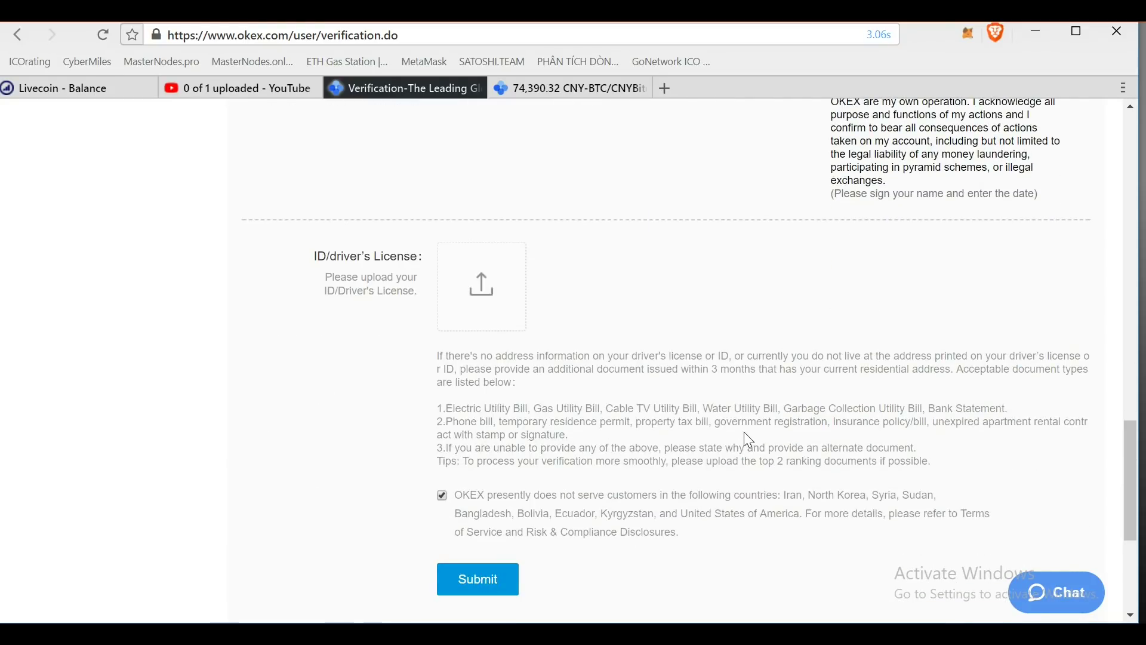
scroll(750, 440, "up", 5)
scroll(750, 440, "down", 4)
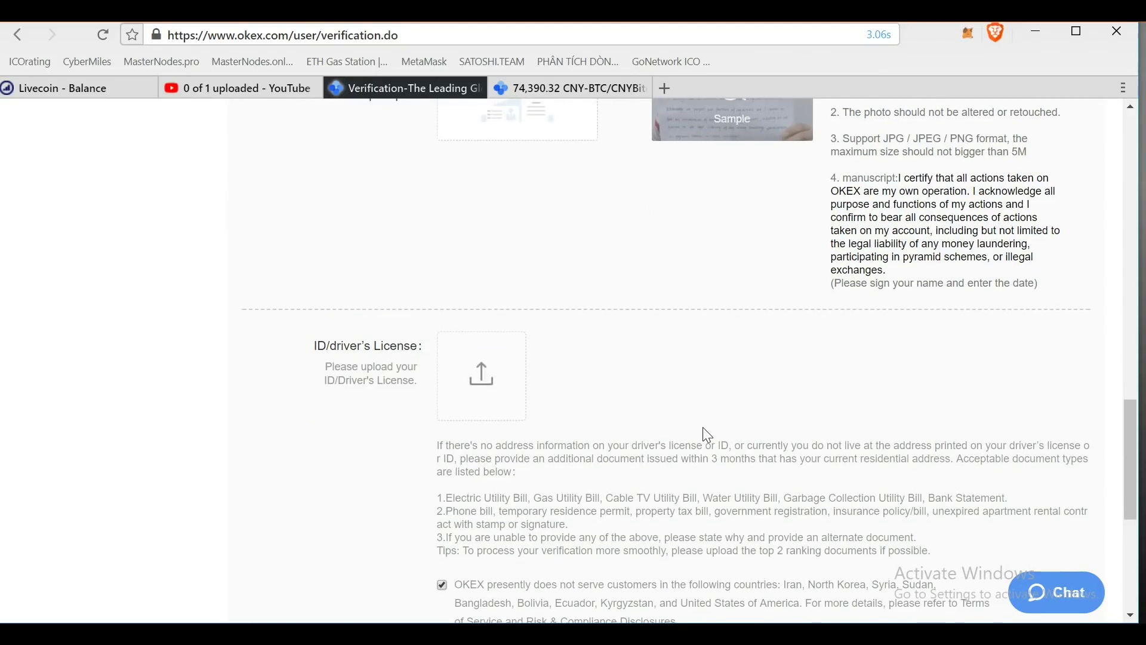
scroll(702, 428, "up", 15)
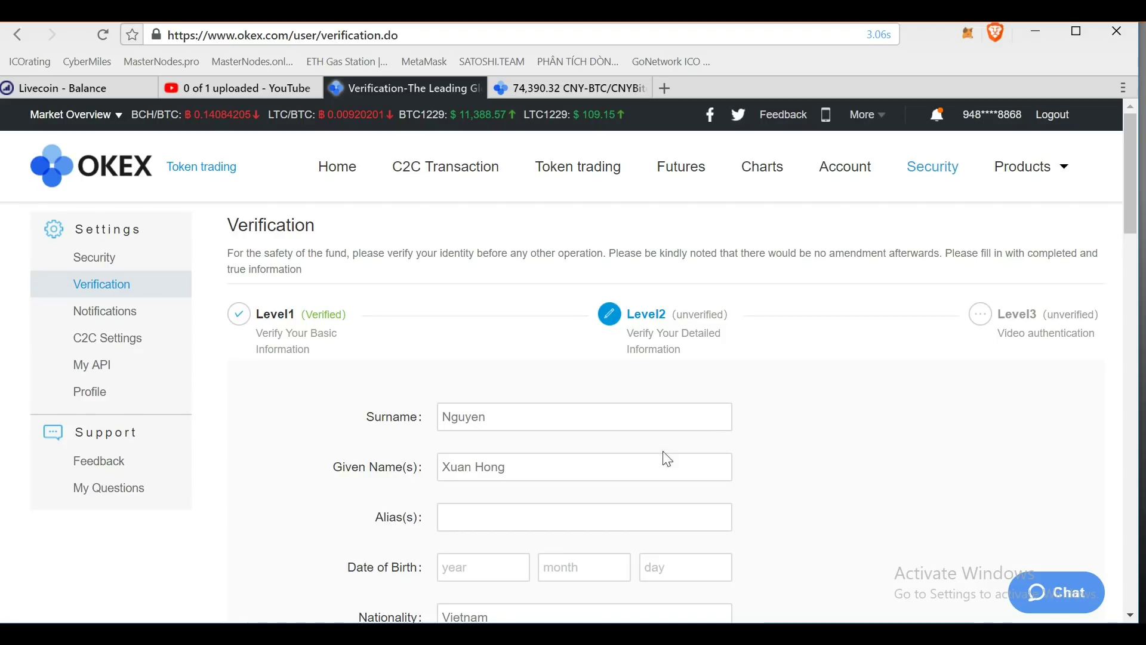
Step: Go through the Level2 form once more, from the passport and residence address fields to the ID/driver's license upload and submission section
scroll(471, 380, "down", 6)
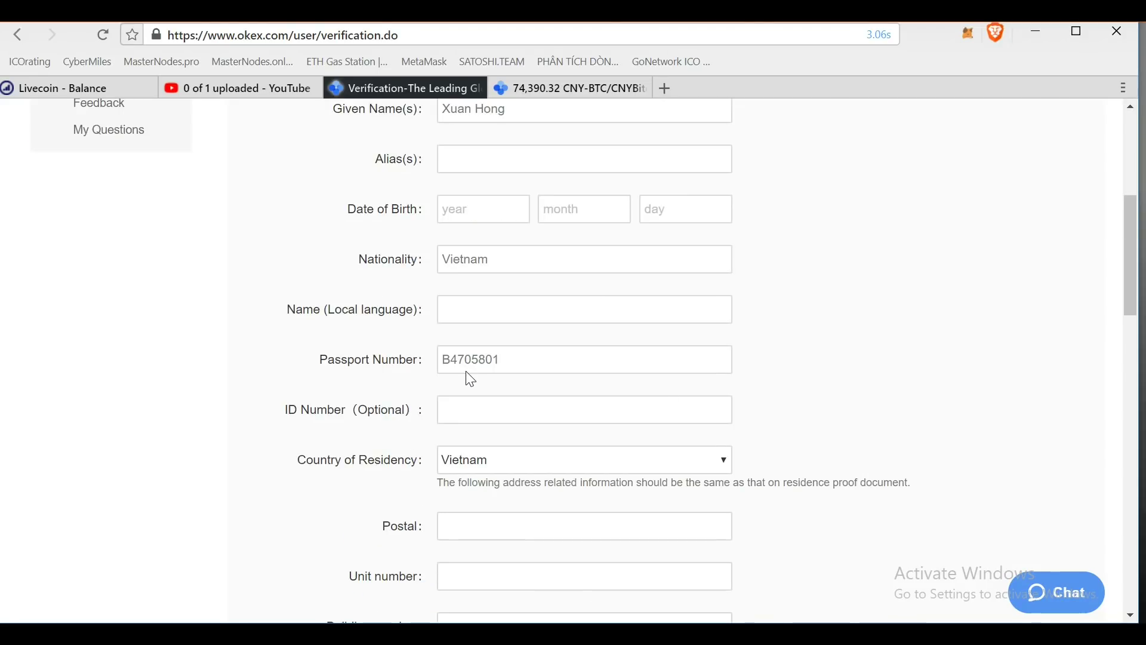
scroll(471, 380, "down", 6)
scroll(476, 333, "up", 3)
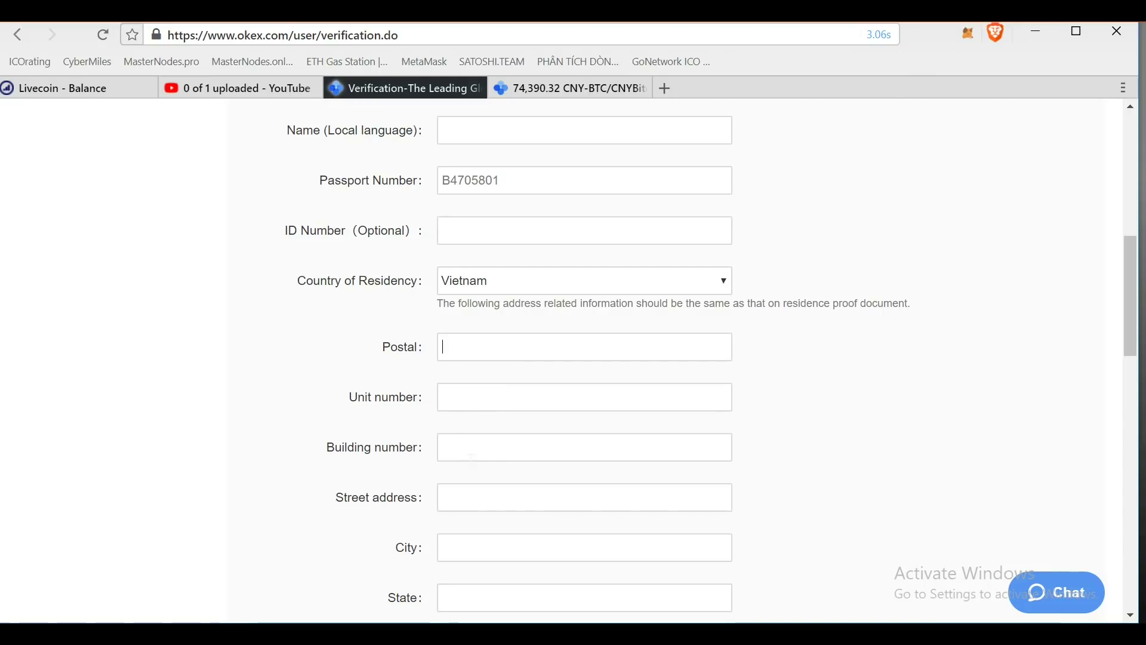
left_click(485, 496)
scroll(484, 496, "down", 3)
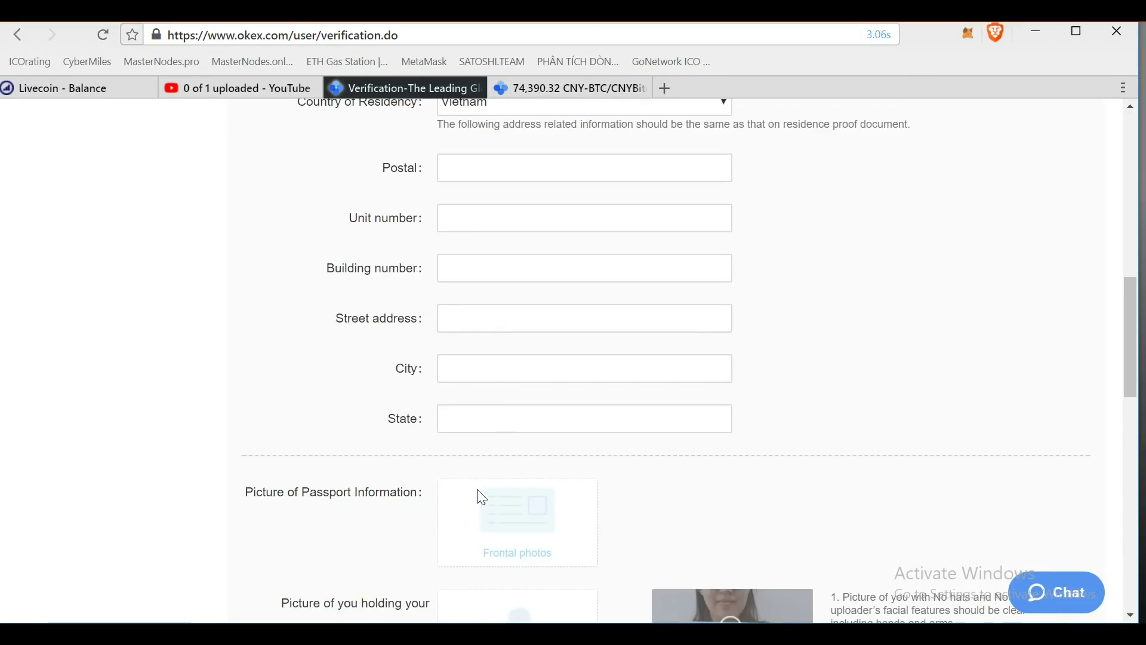
scroll(482, 497, "down", 3)
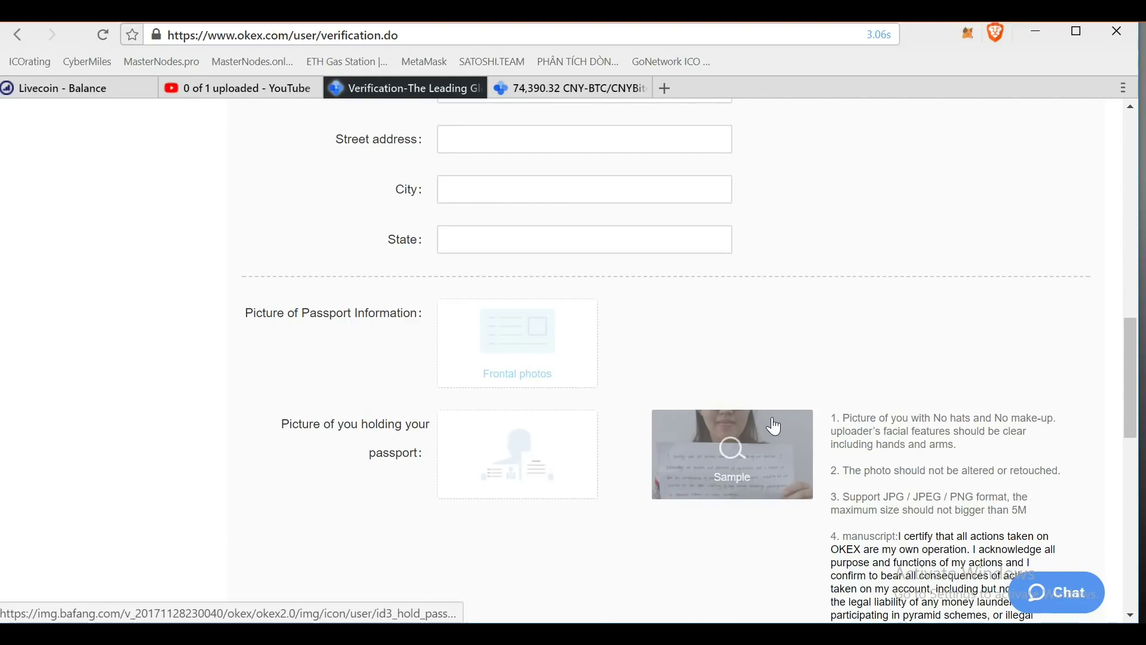
scroll(770, 426, "down", 5)
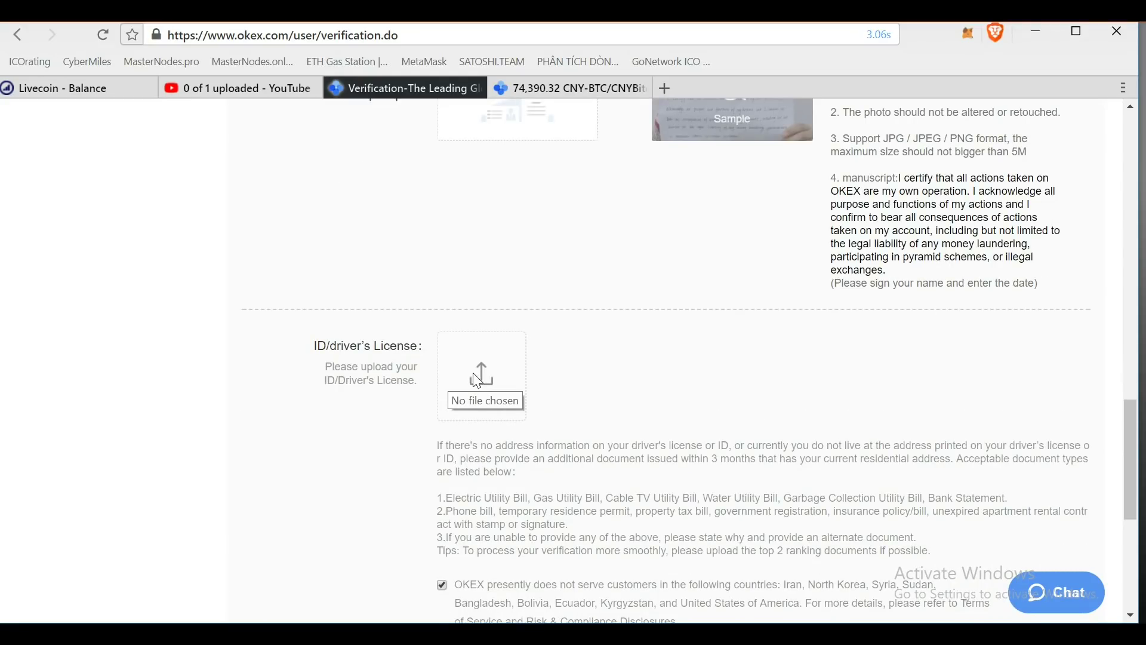
scroll(597, 418, "down", 1)
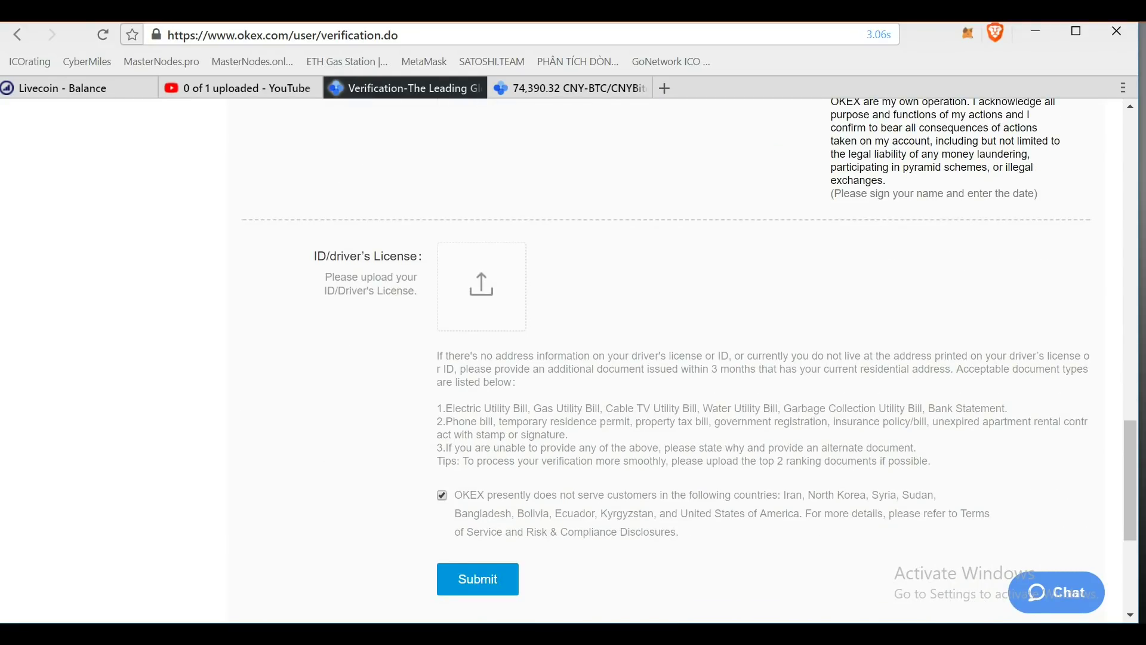
Step: Examine the sample photo for holding the passport, then check the file selection for the passport information picture without choosing a file
scroll(595, 416, "up", 4)
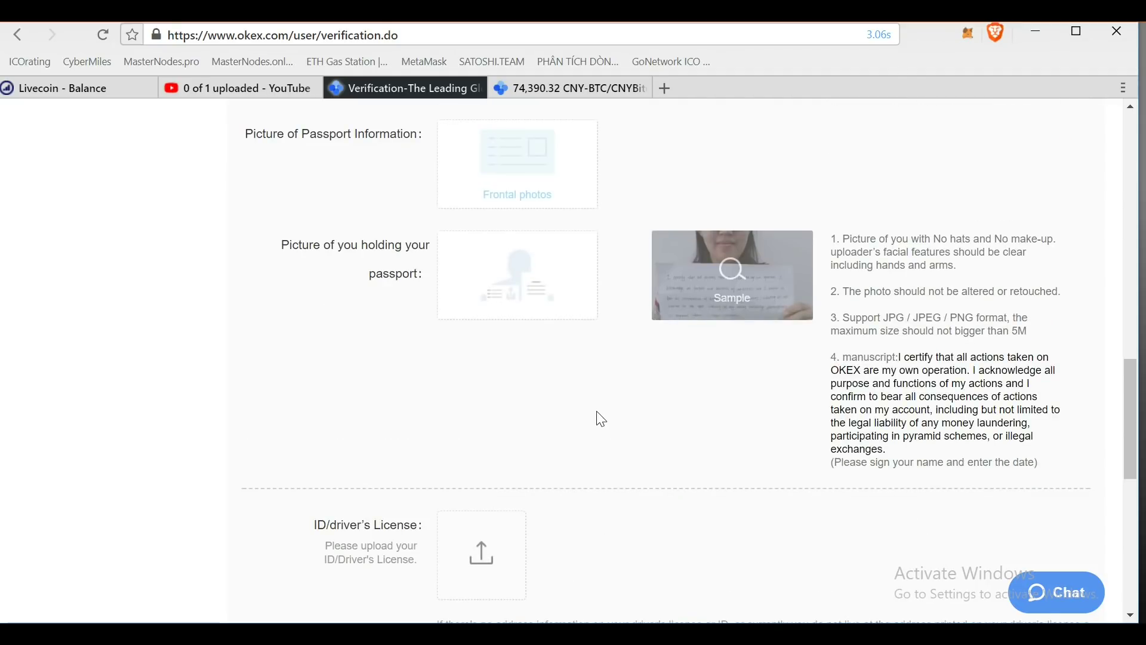
scroll(599, 417, "up", 1)
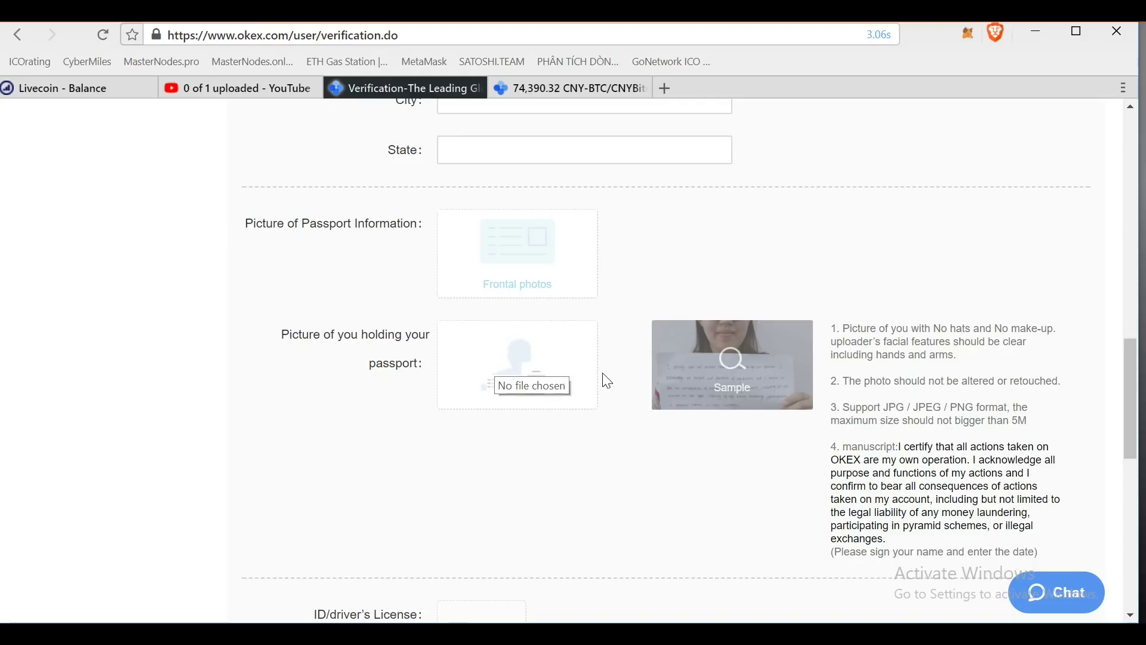
left_click(712, 377)
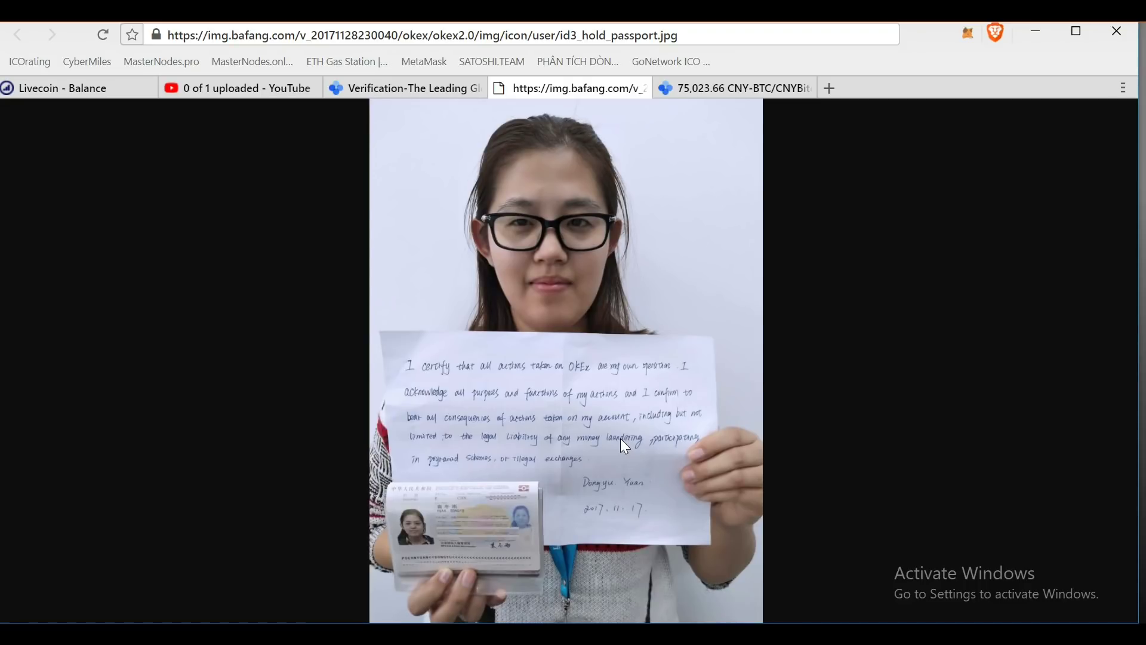
left_click(442, 100)
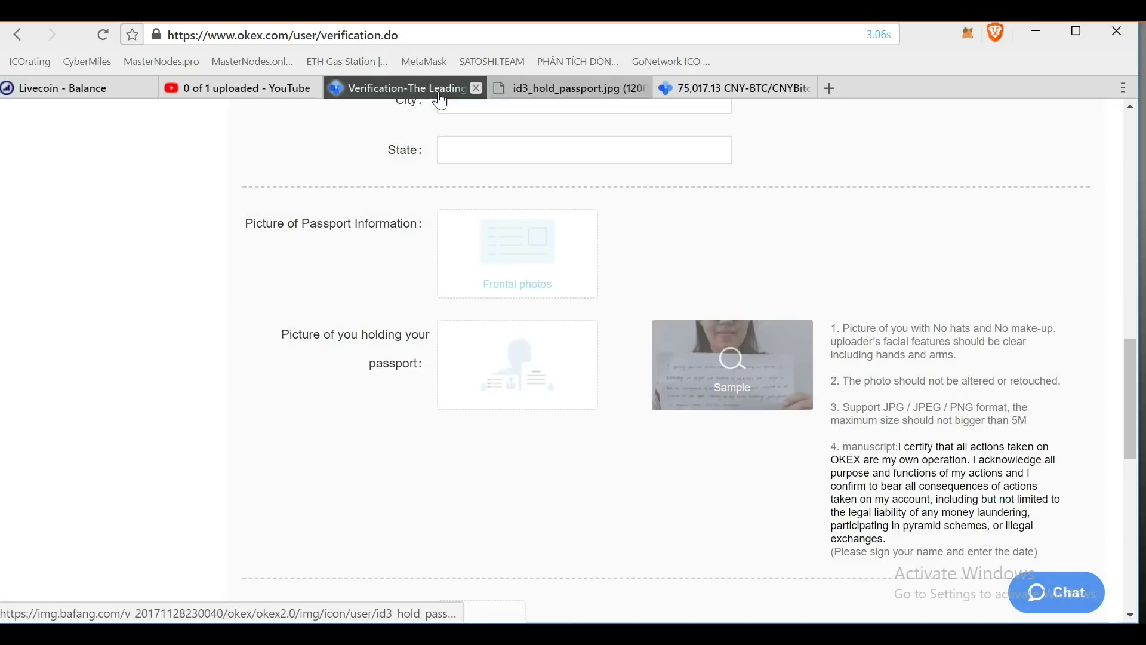
left_click(529, 256)
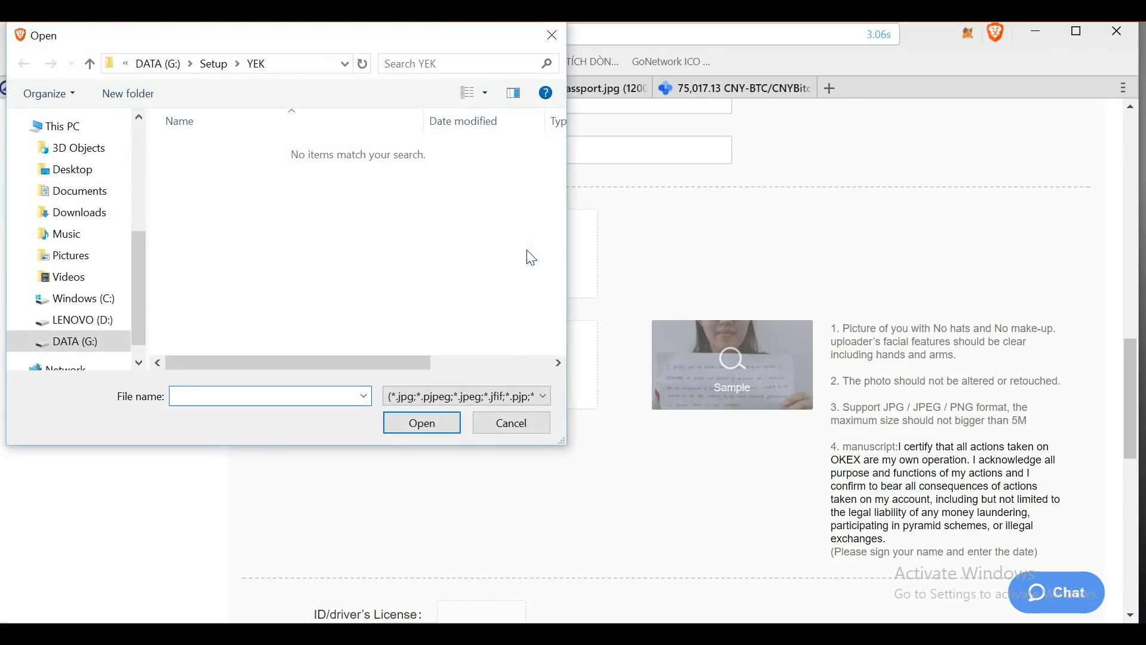
left_click(512, 424)
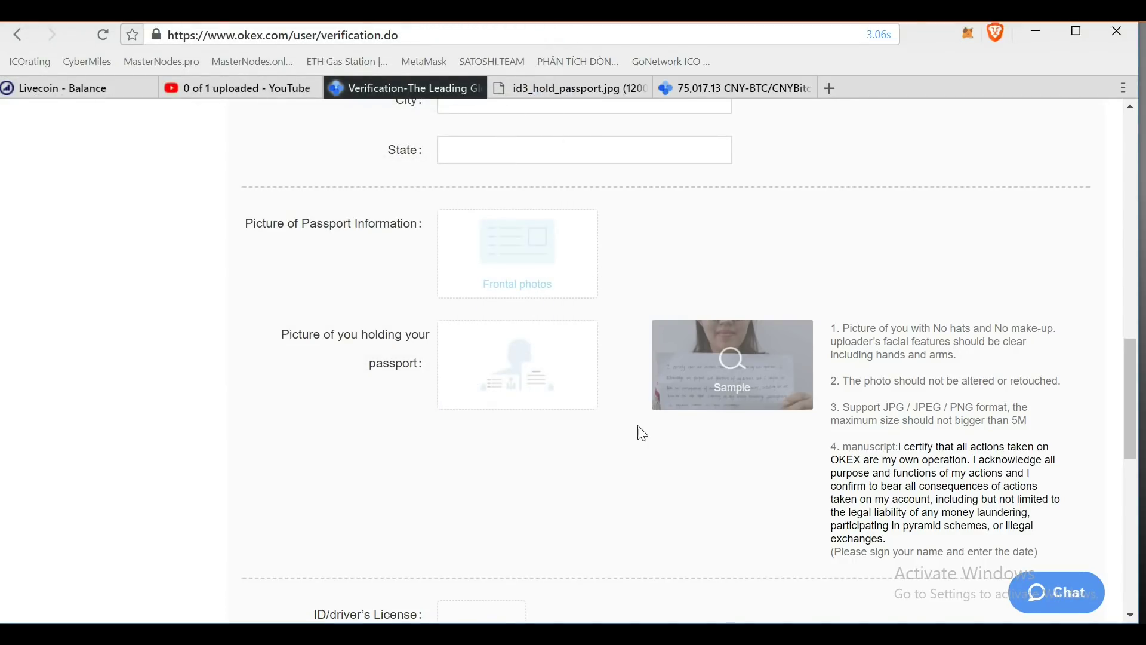
Step: Review the ID/driver's license upload requirements, highlighting the accepted utility bill documents, and return to the start of the Level2 form
scroll(627, 440, "down", 3)
scroll(597, 400, "up", 3)
scroll(602, 389, "down", 3)
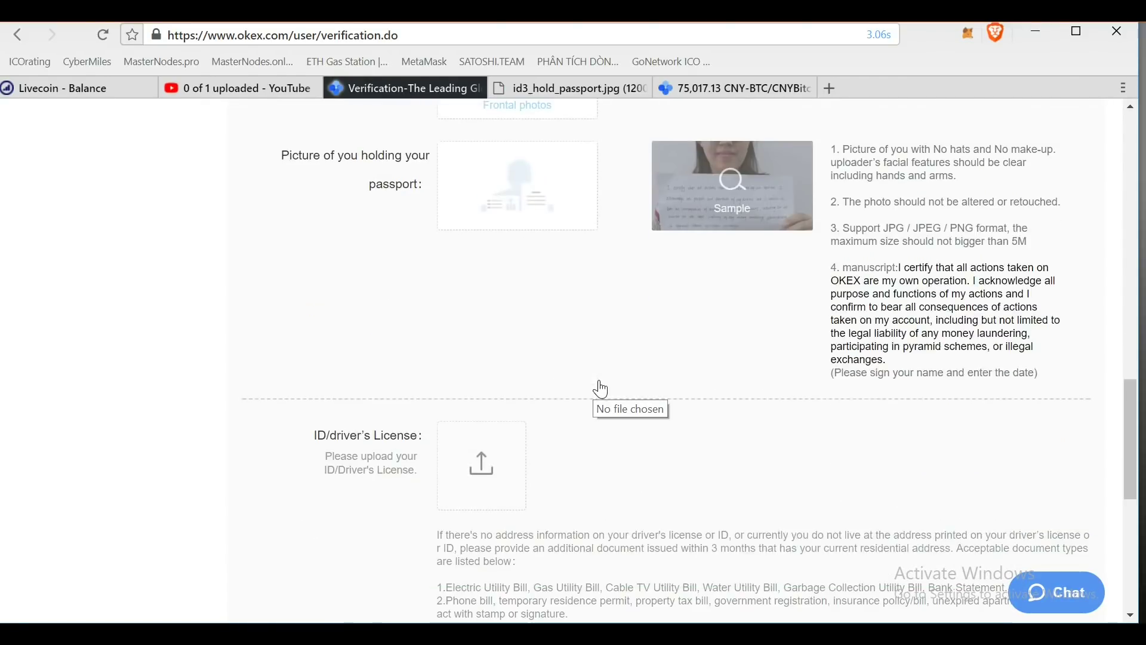
scroll(602, 389, "down", 3)
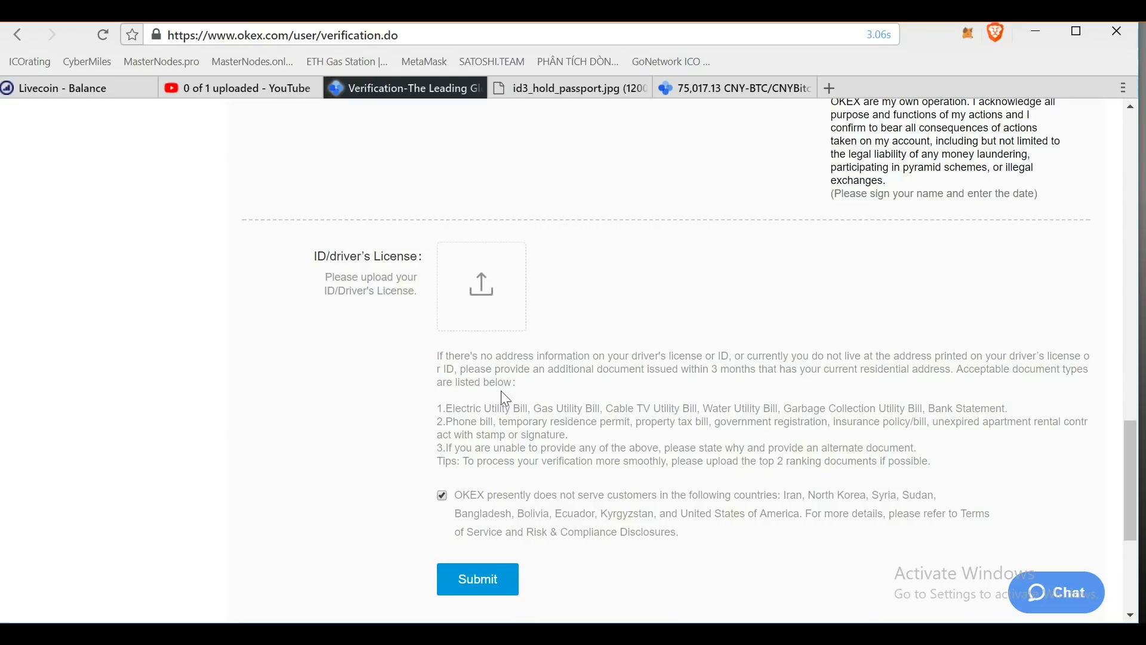
left_click_drag(454, 412, 936, 410)
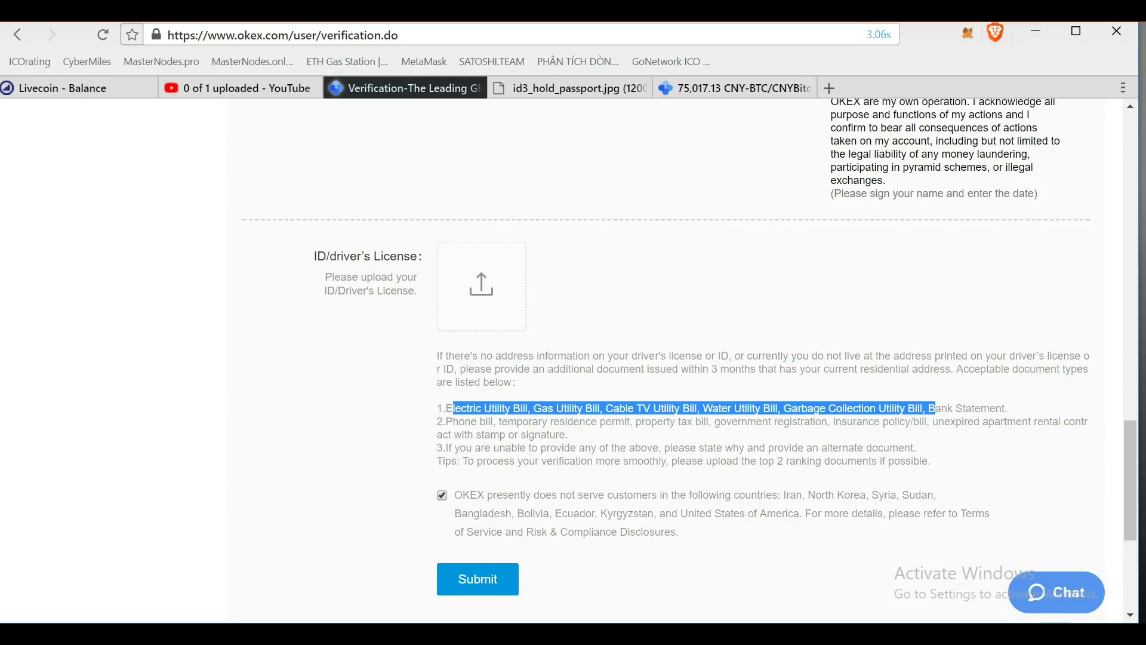
left_click(758, 422)
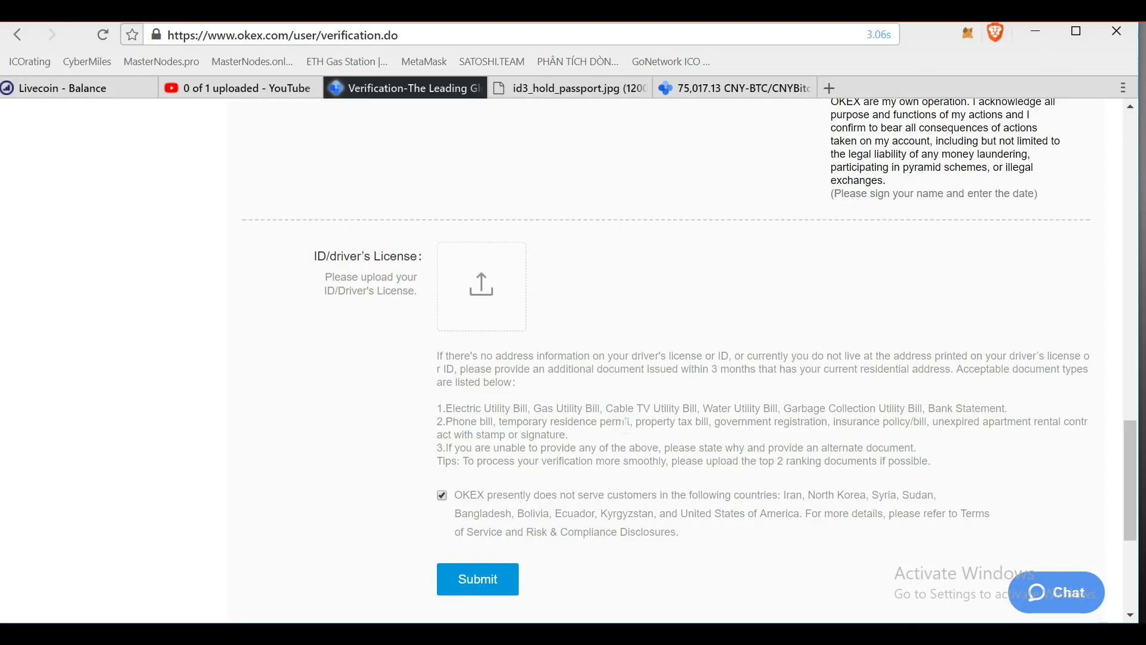
scroll(625, 421, "down", 3)
scroll(621, 425, "up", 20)
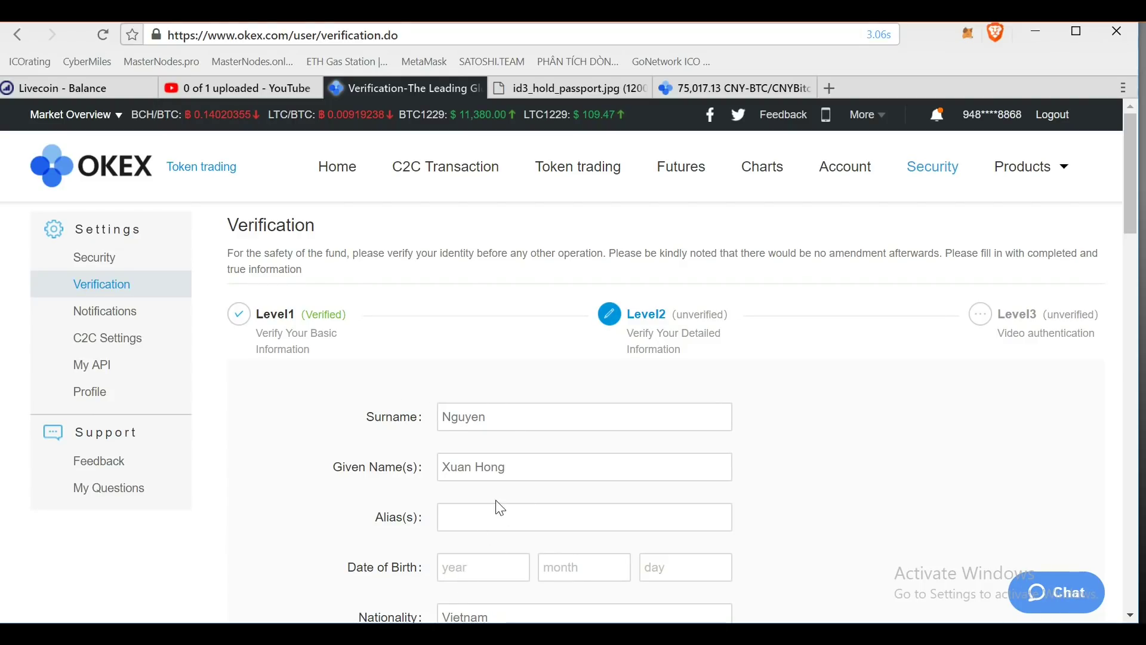
left_click(472, 597)
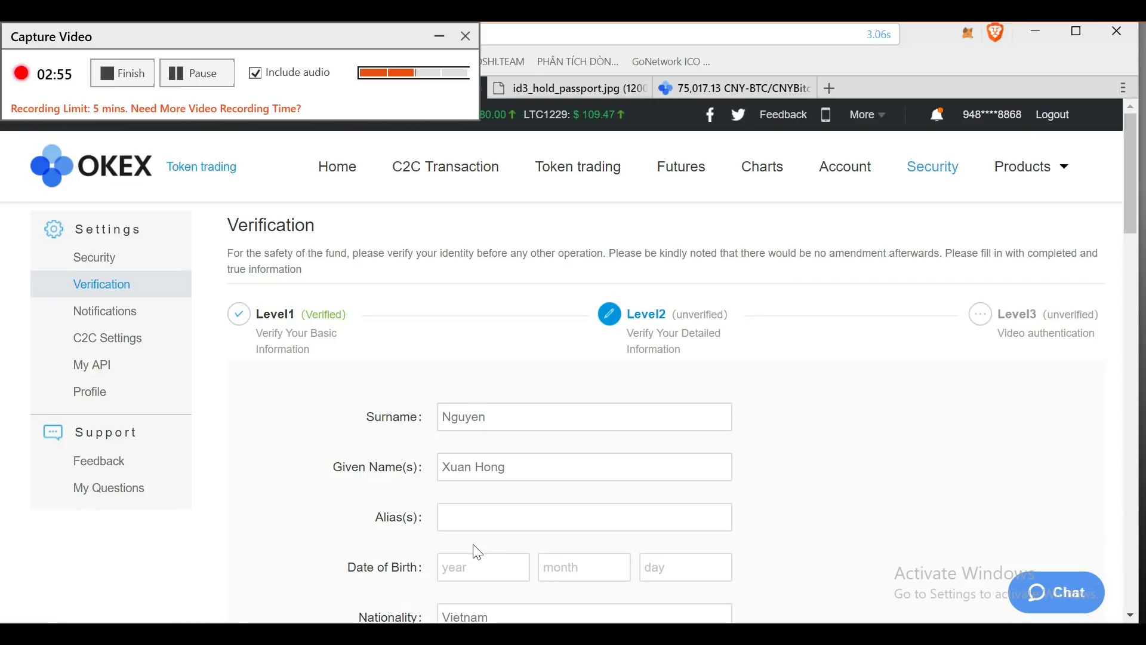